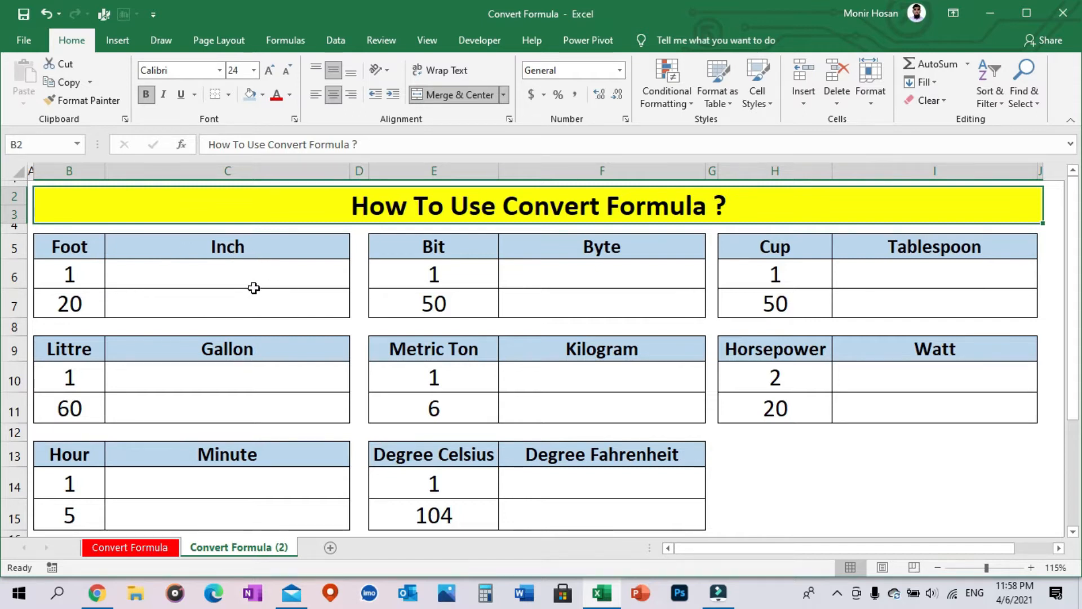
Step: Look over the unit conversion tables and their paired headings, including Foot/Inch, Bit/Byte, Littre/Gallon and Hour/Minute
click(91, 247)
drag(131, 249, 920, 510)
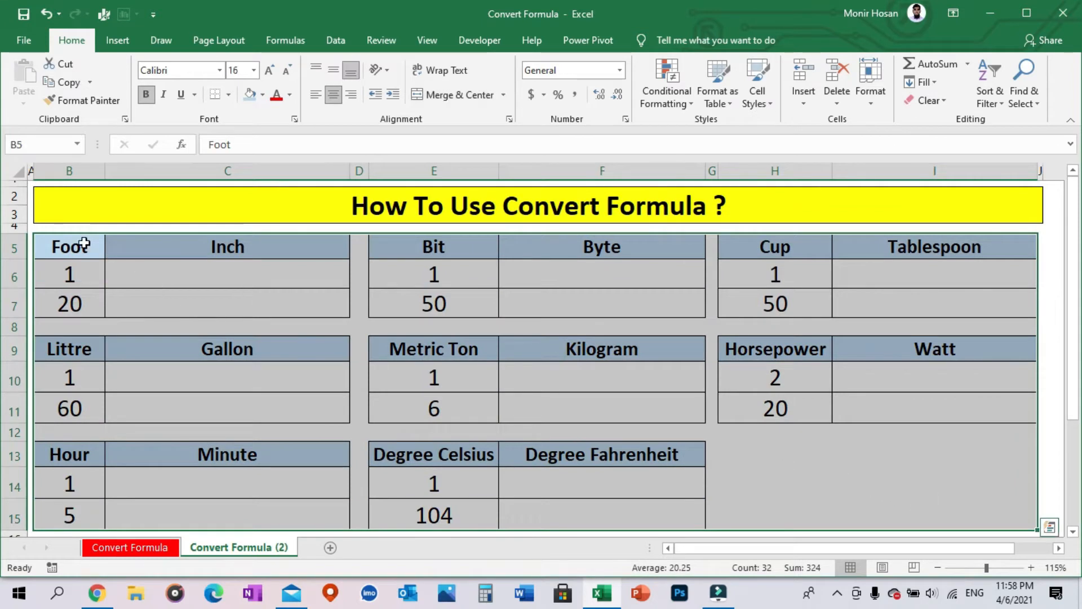
click(84, 243)
click(276, 247)
click(475, 250)
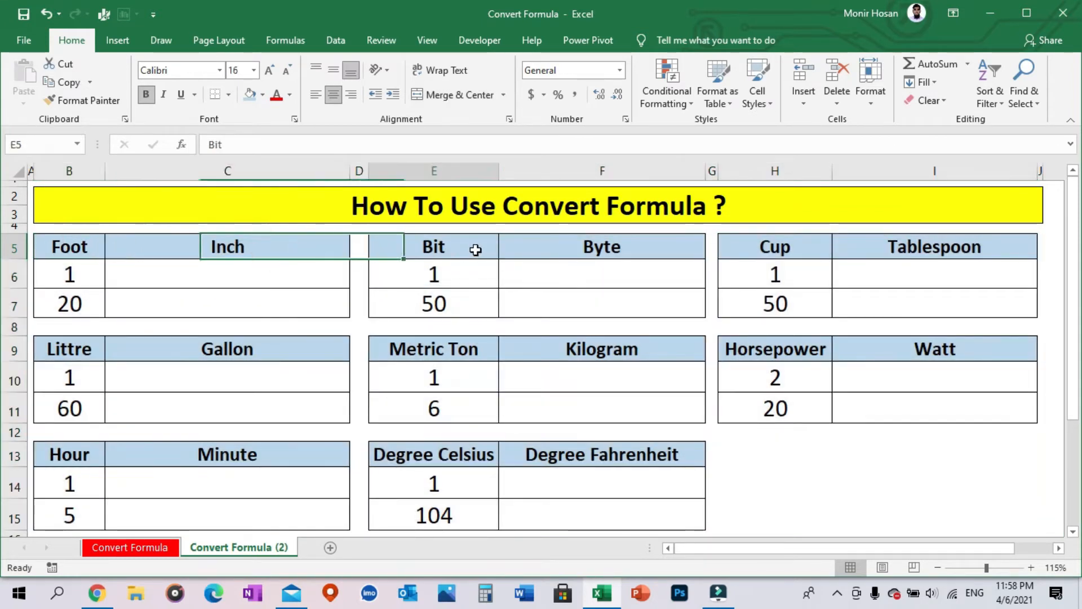
click(541, 254)
click(179, 349)
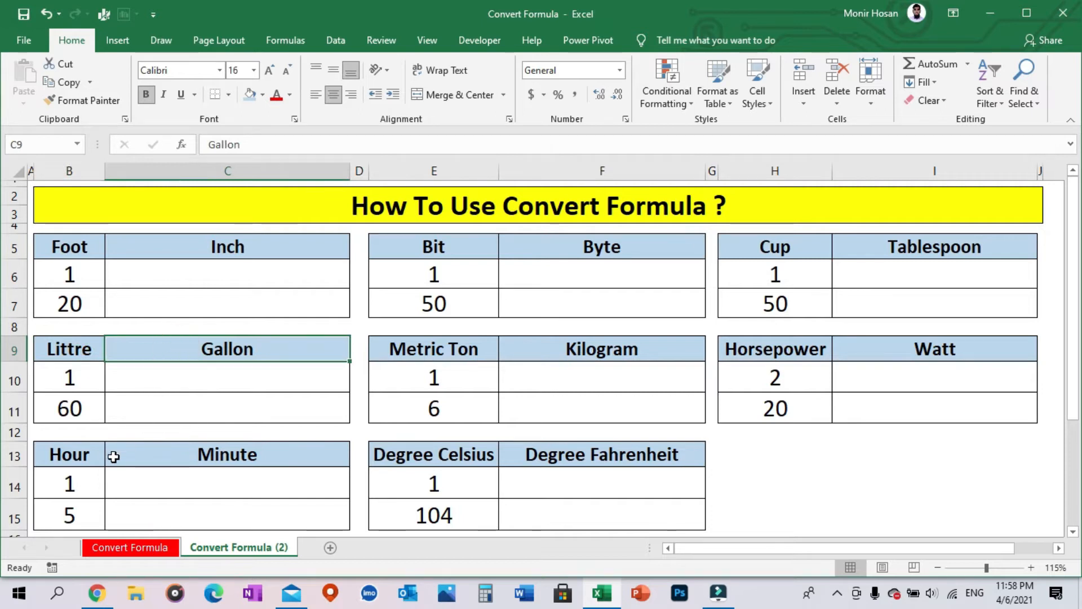
click(88, 454)
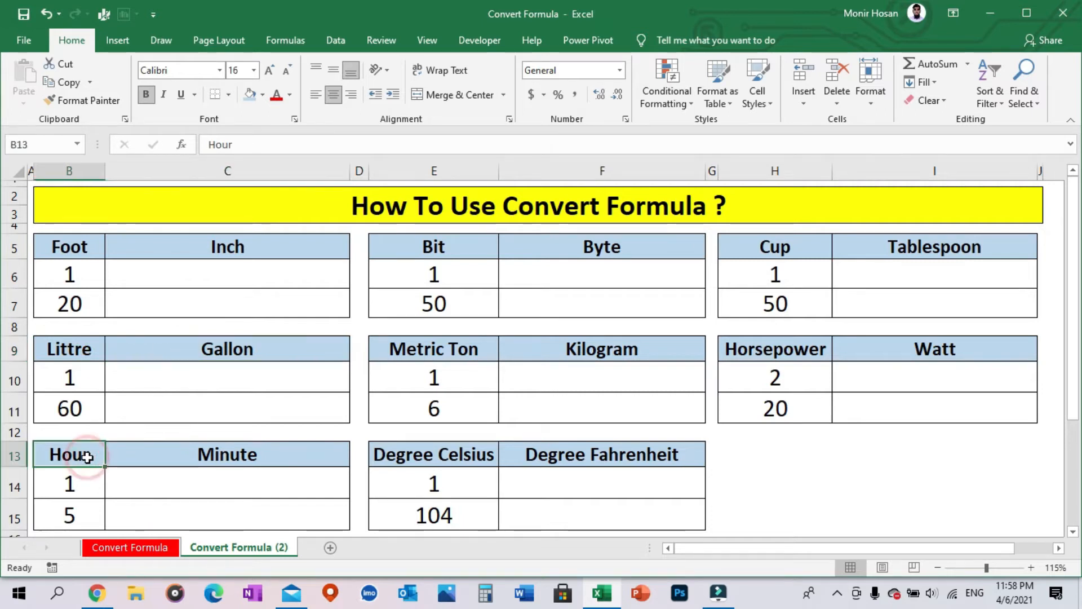
click(183, 457)
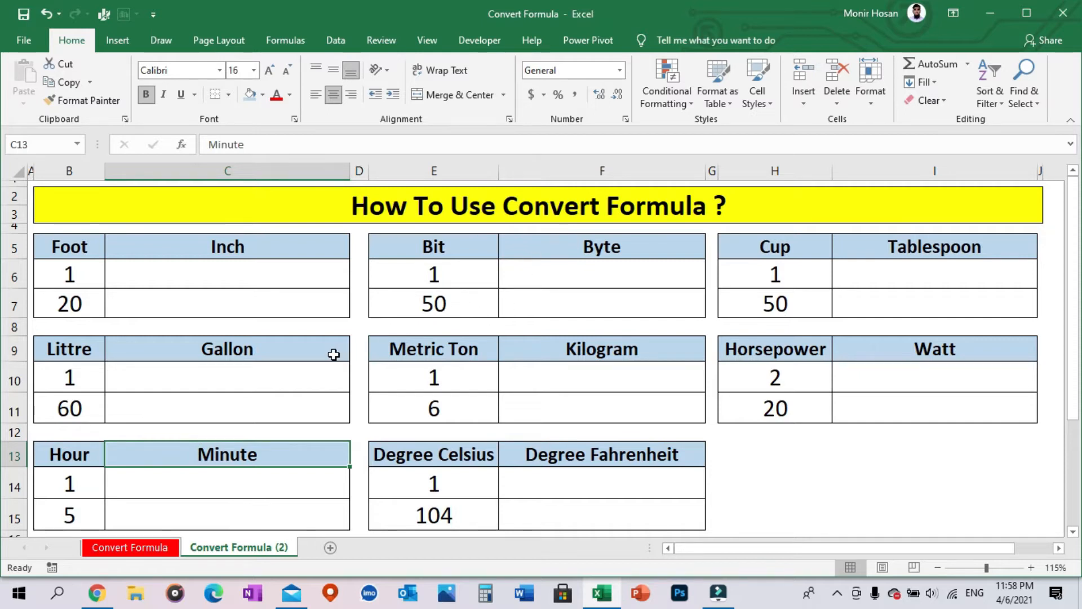
Step: Start a CONVERT formula in cell C6 under Inch, with B6 as the number argument
click(266, 275)
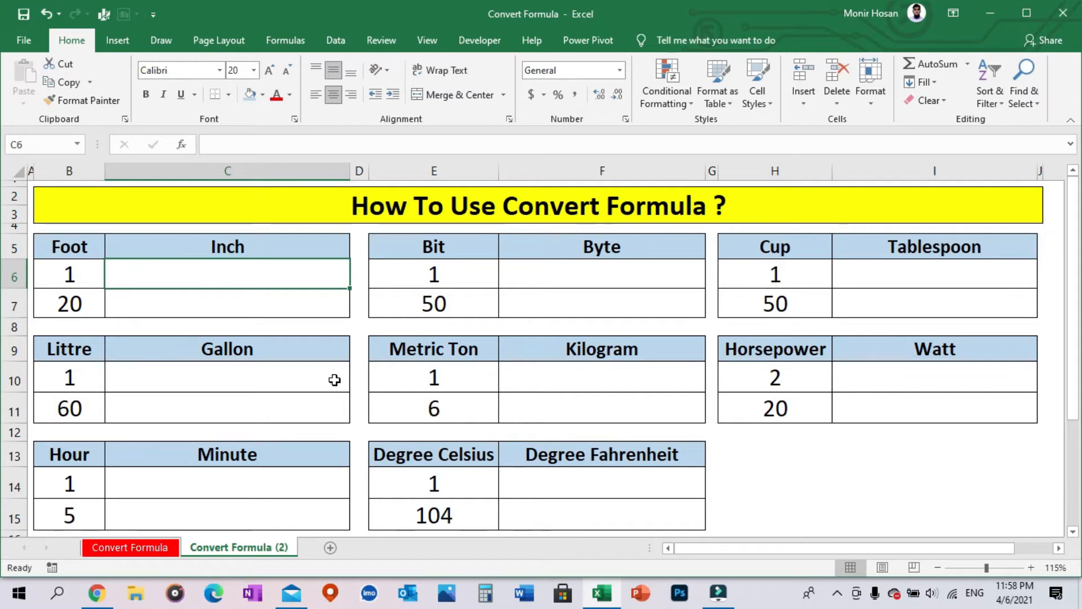
text(=)
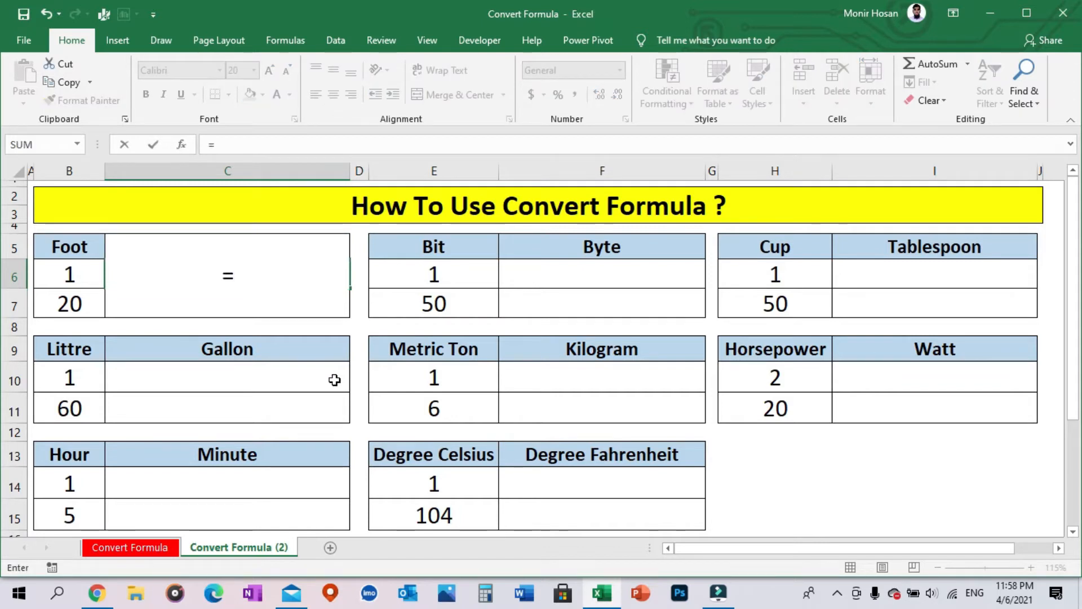
text(c)
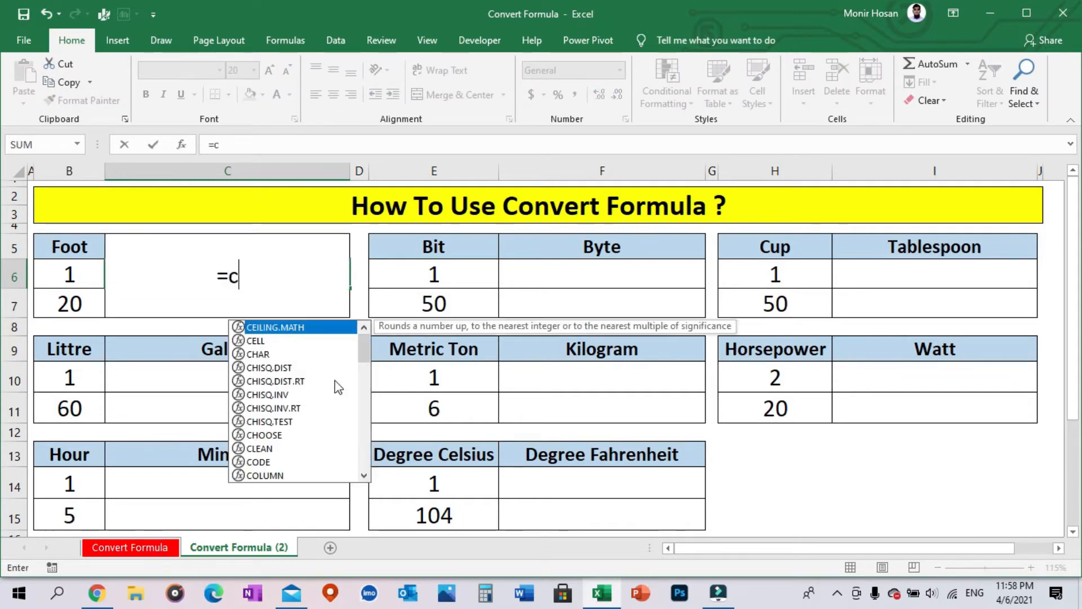
text(onvert)
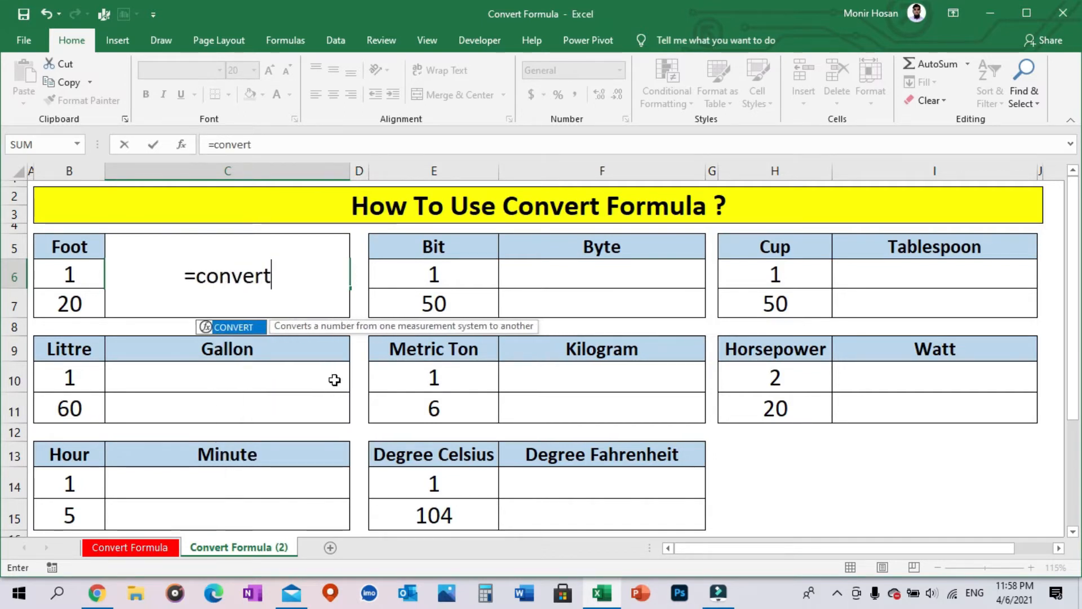
key(Tab)
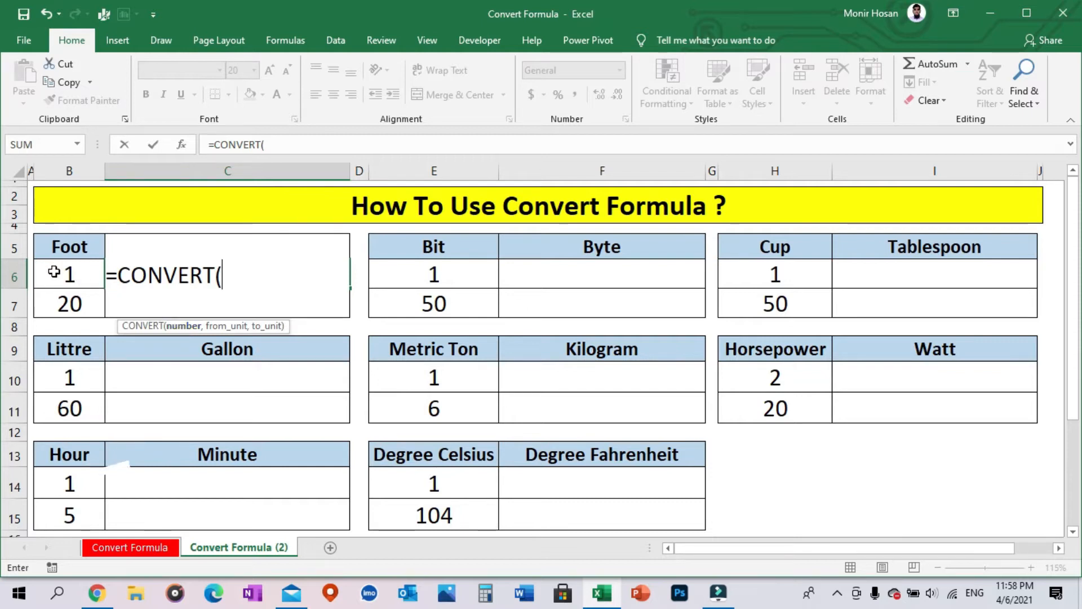
click(88, 277)
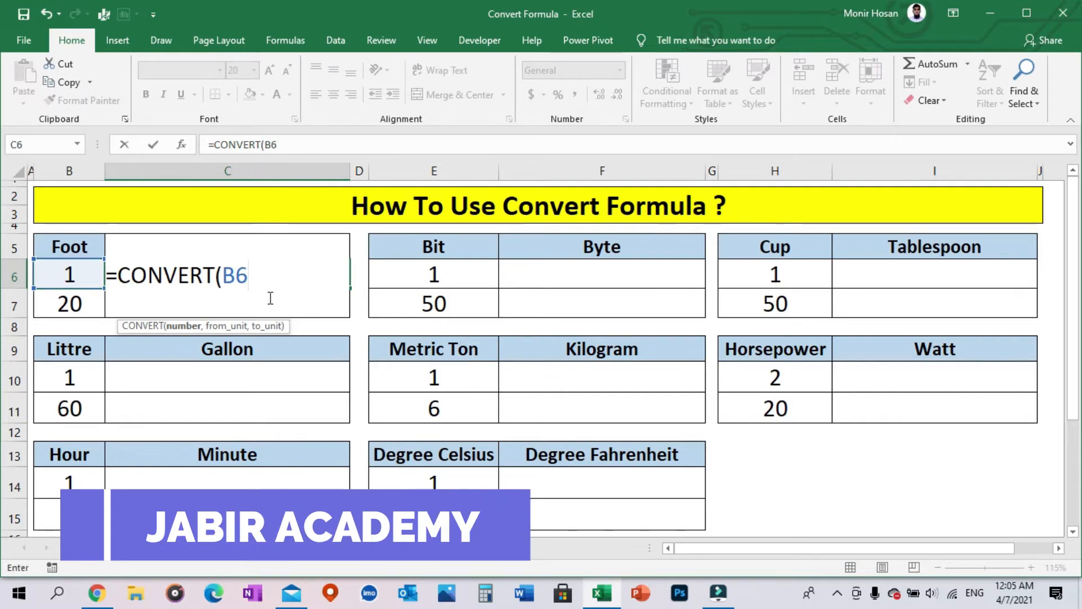
Step: Complete the C6 formula with "ft" as the from-unit and "in" as the to-unit, giving =CONVERT(B6,"ft","in")
text(,)
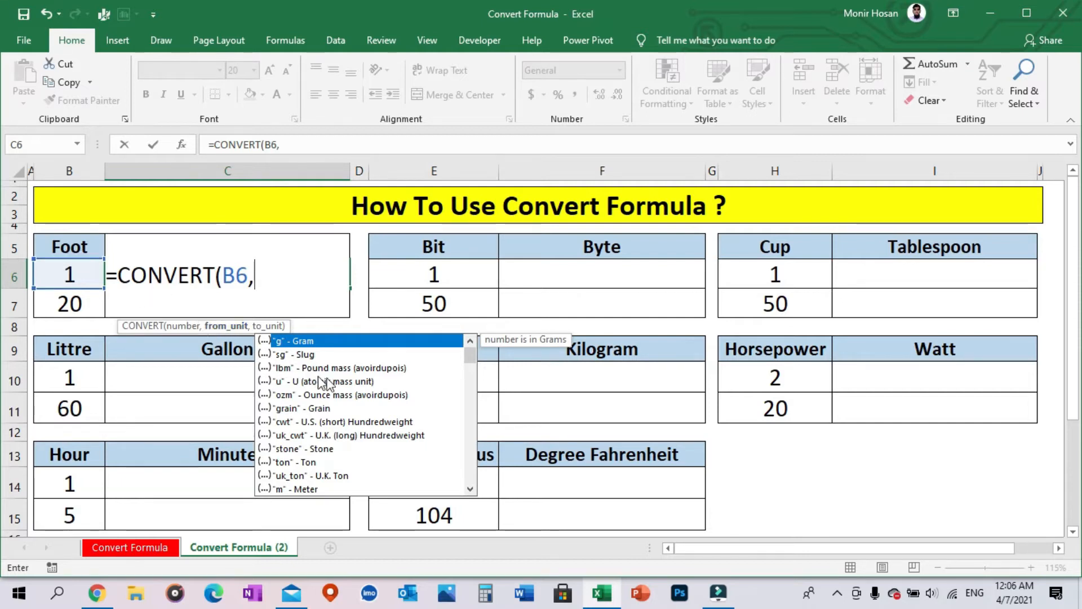
scroll(349, 394, down, 1)
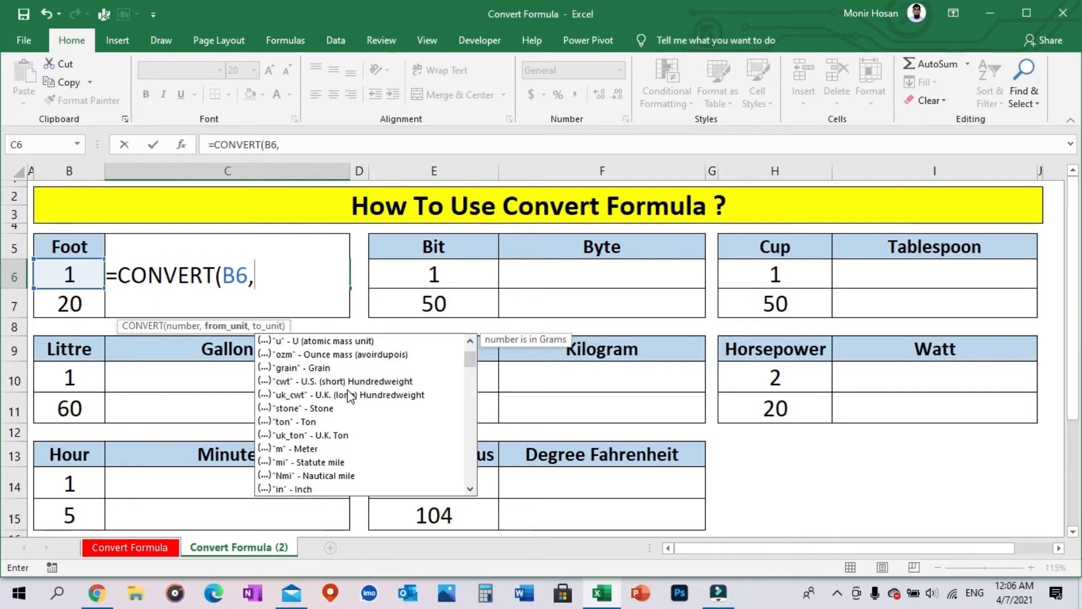
scroll(349, 395, down, 2)
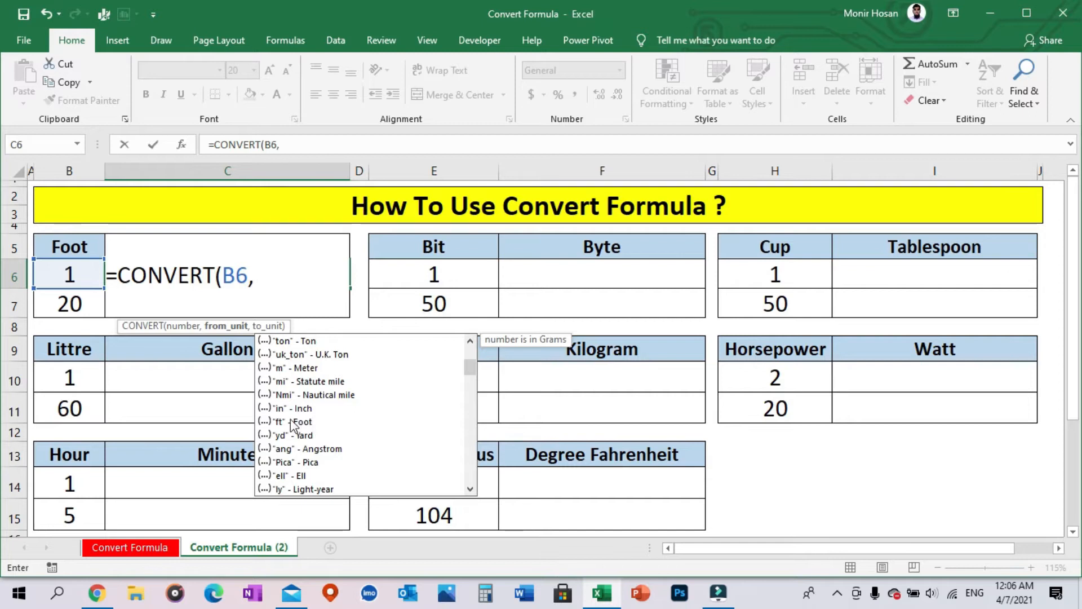
double_click(319, 421)
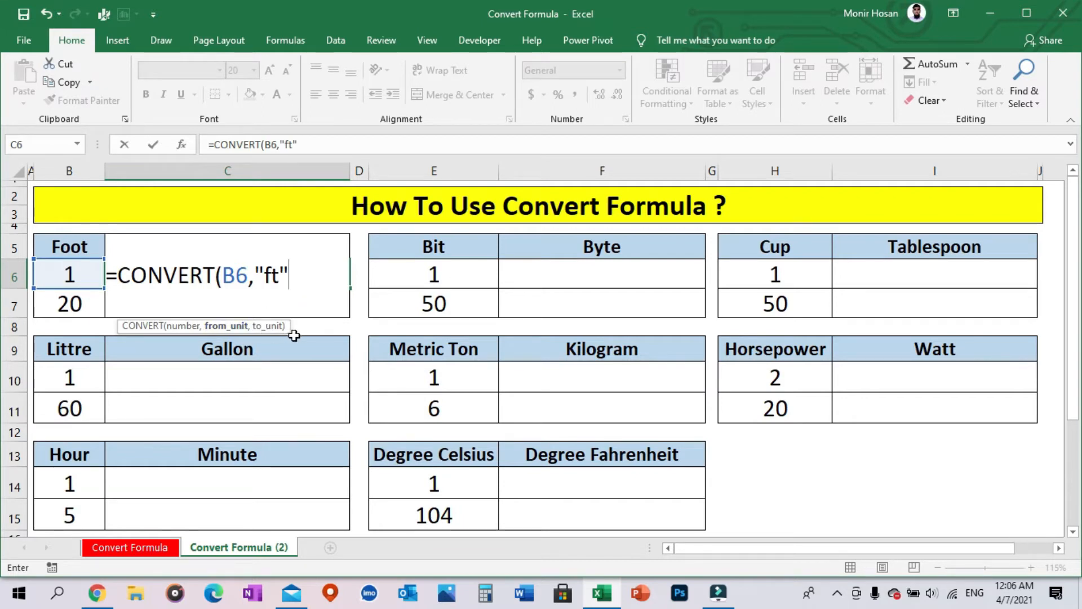
text(,)
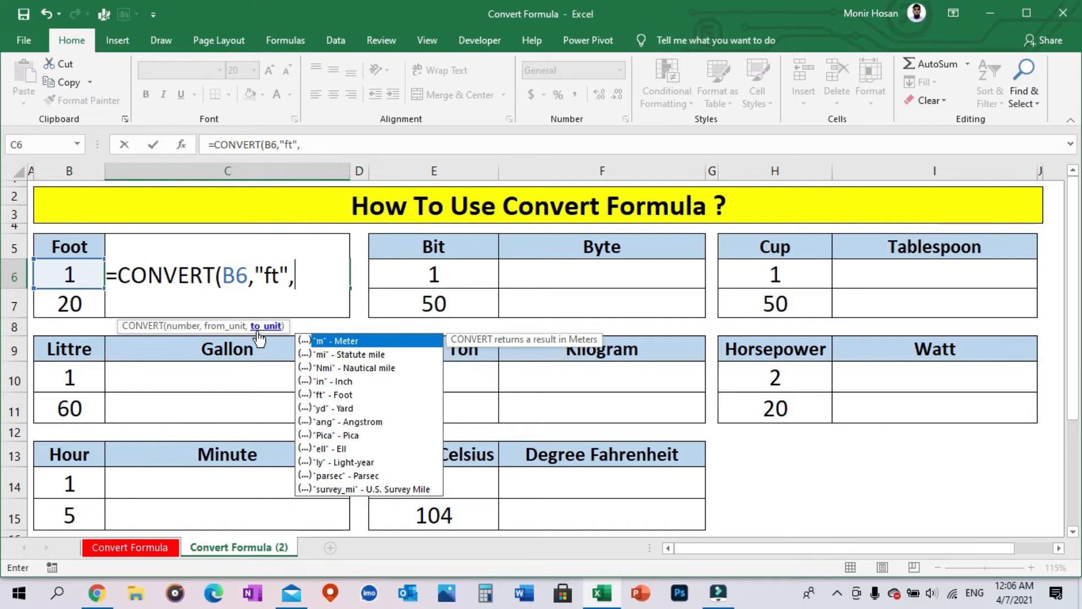
double_click(346, 382)
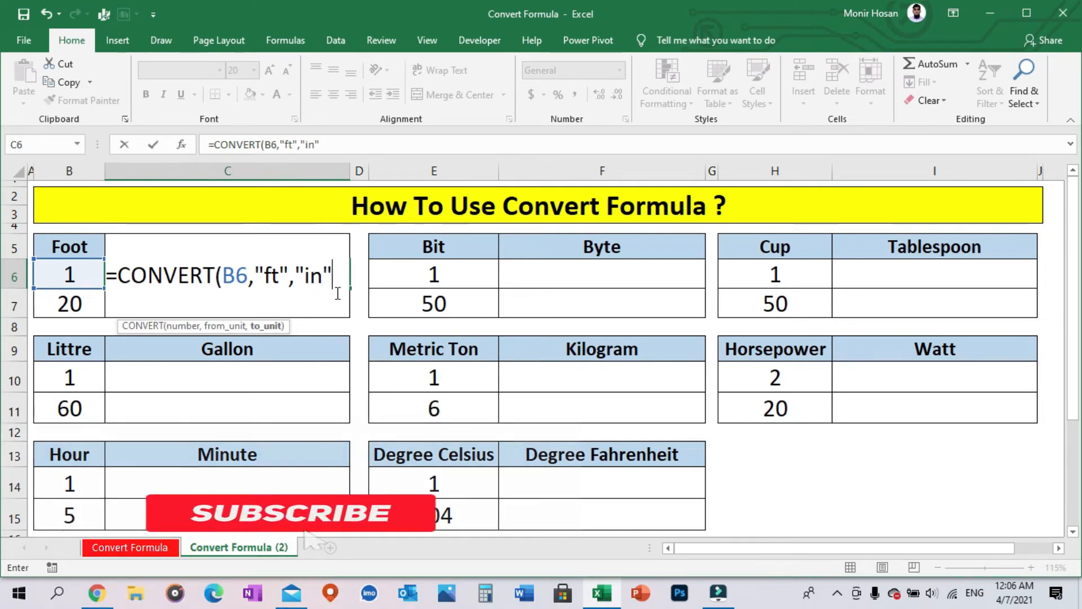
text())
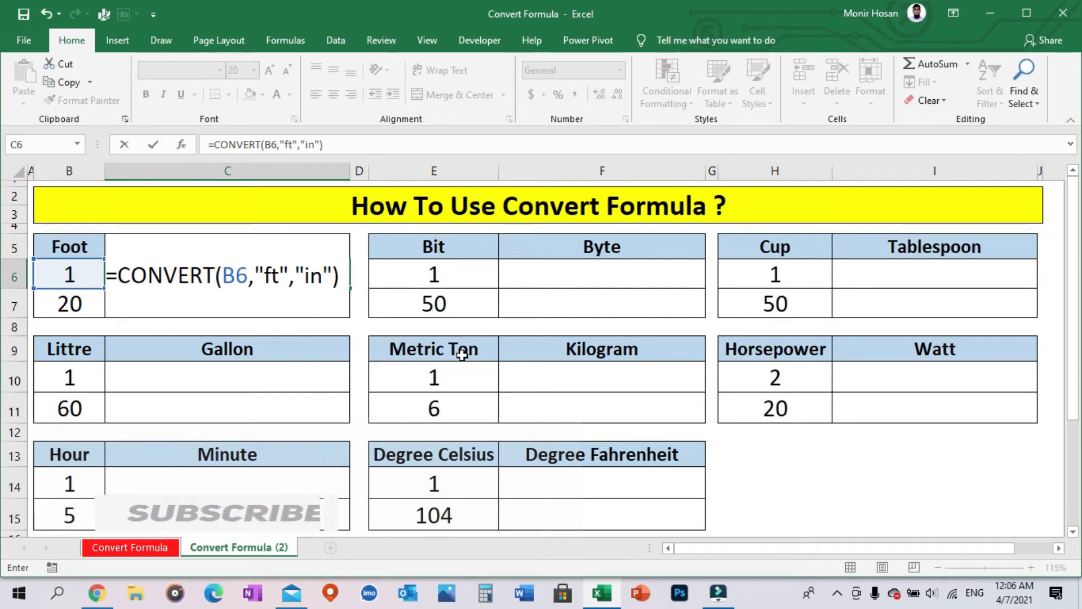
key(Return)
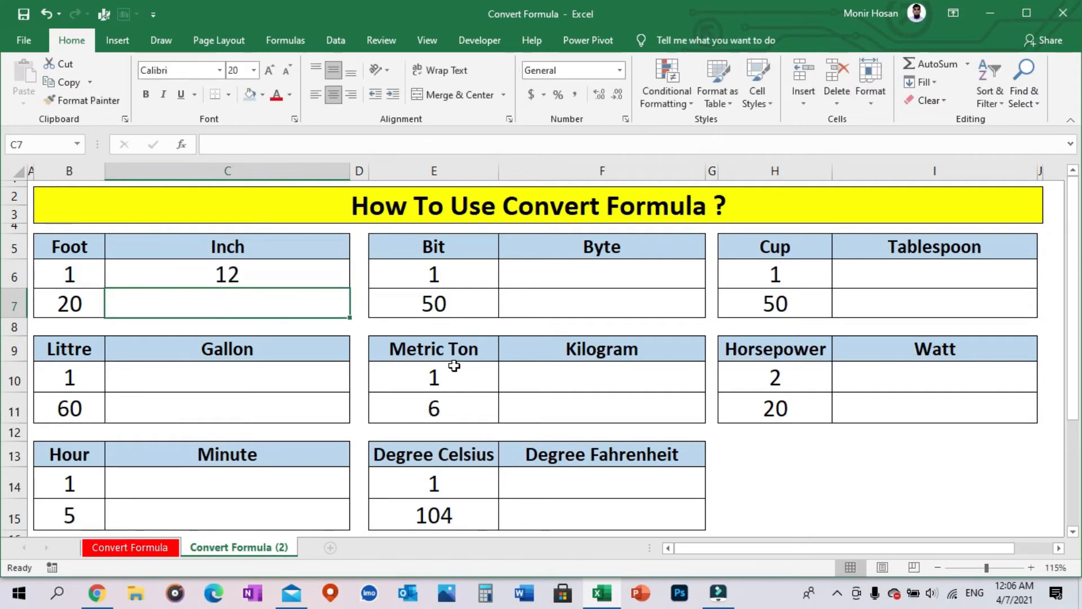
Step: Fill the foot-to-inch formula from C6 down to C7 and check both rows against their foot values
click(322, 277)
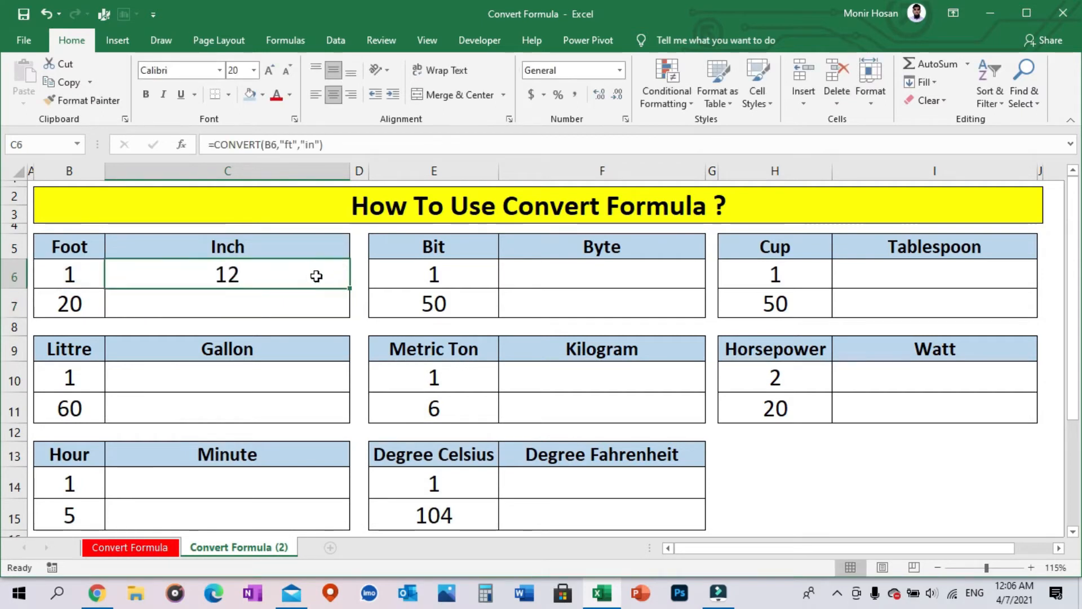
click(90, 278)
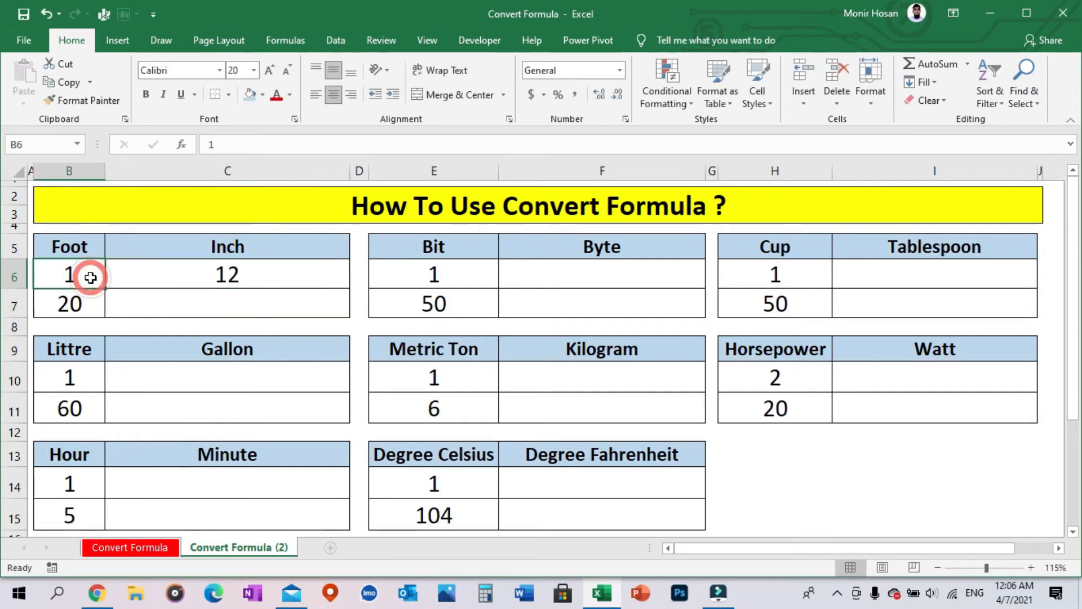
click(276, 275)
drag(350, 290, 340, 307)
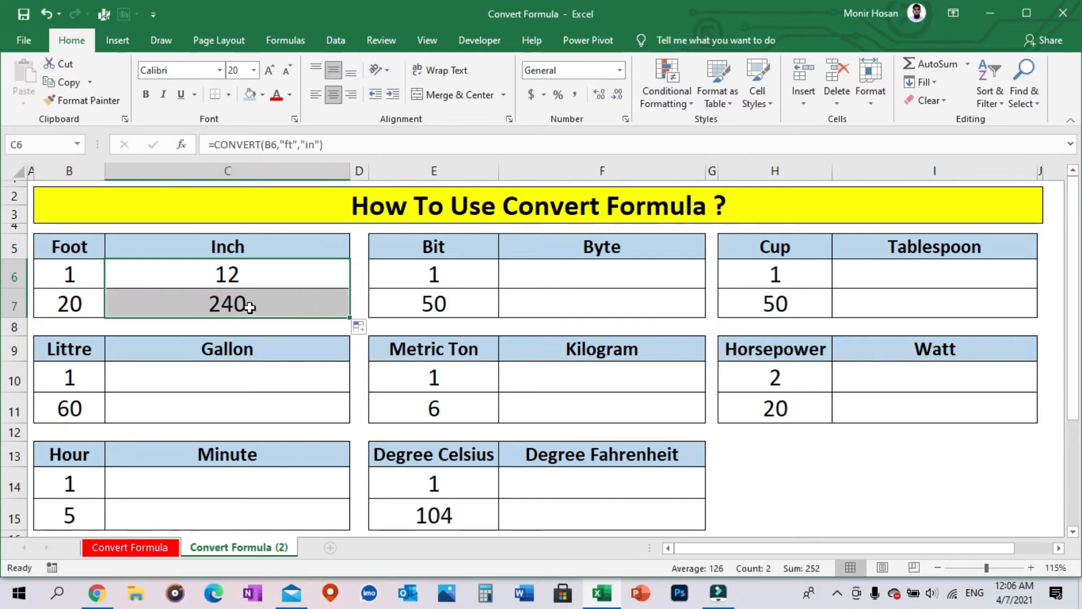
click(99, 304)
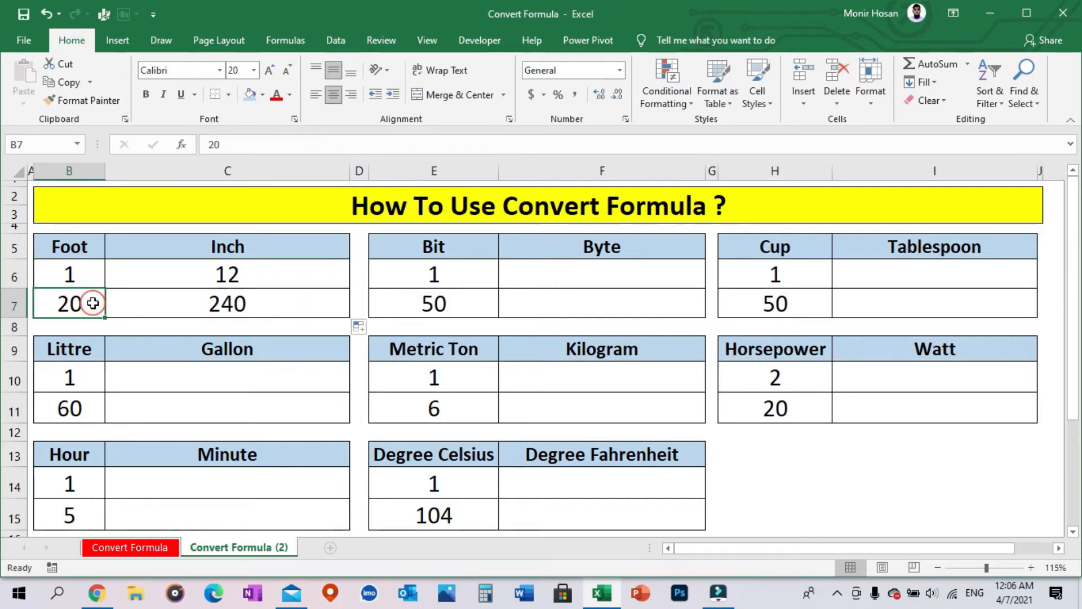
click(294, 304)
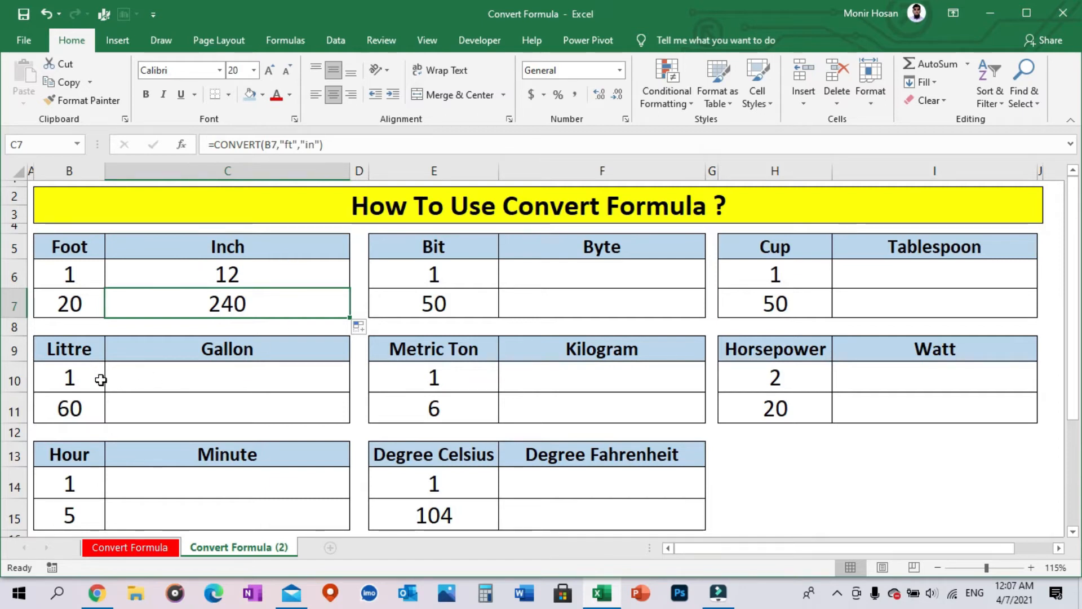
Step: Start a CONVERT formula in cell C10 under Gallon, with B10 as the number argument
click(197, 379)
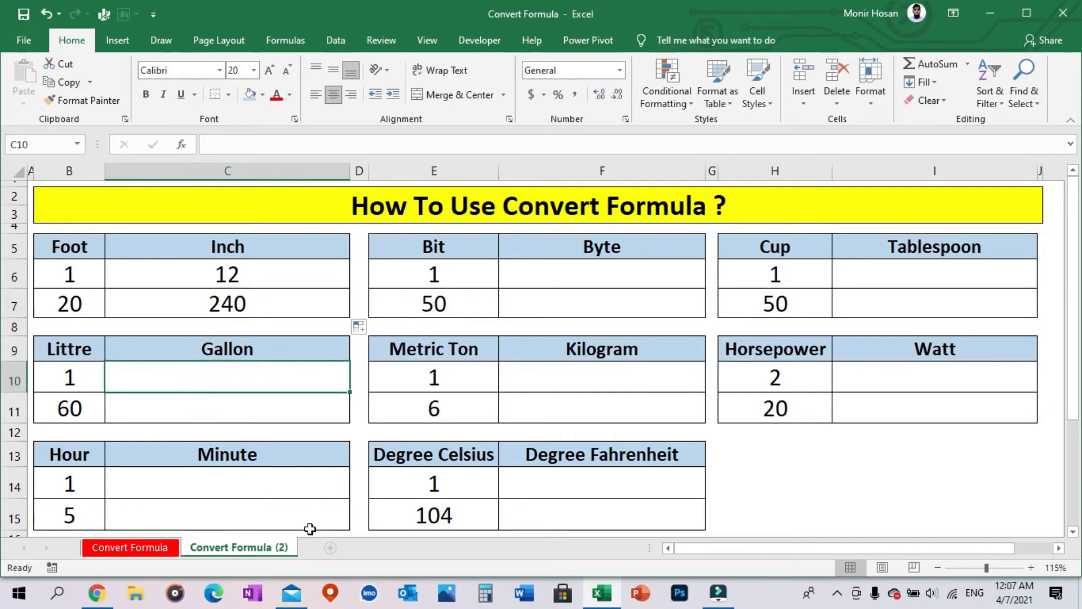
text(=)
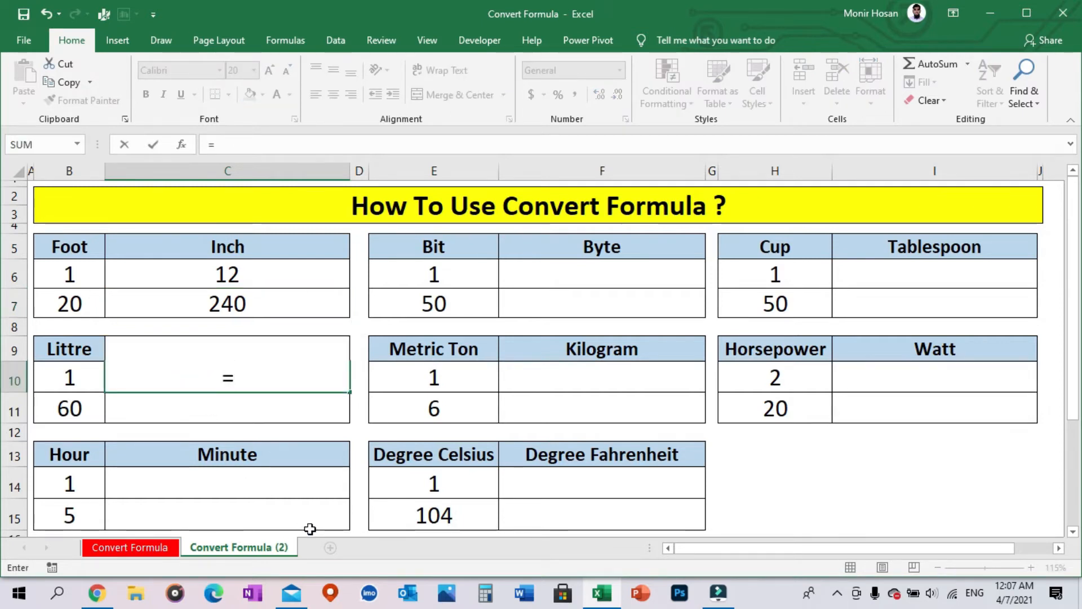
text(conv)
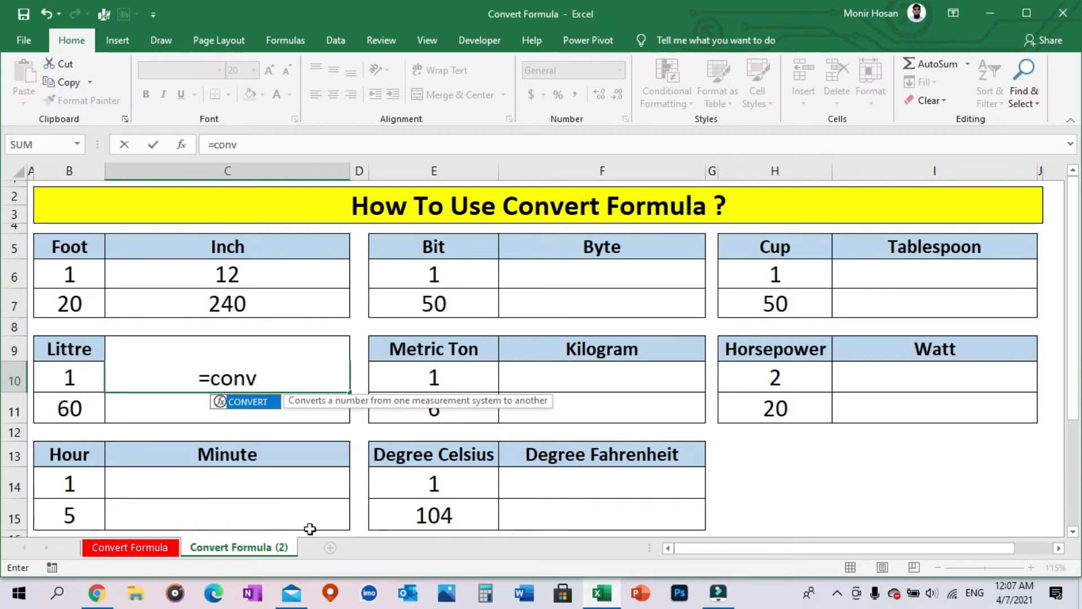
key(Tab)
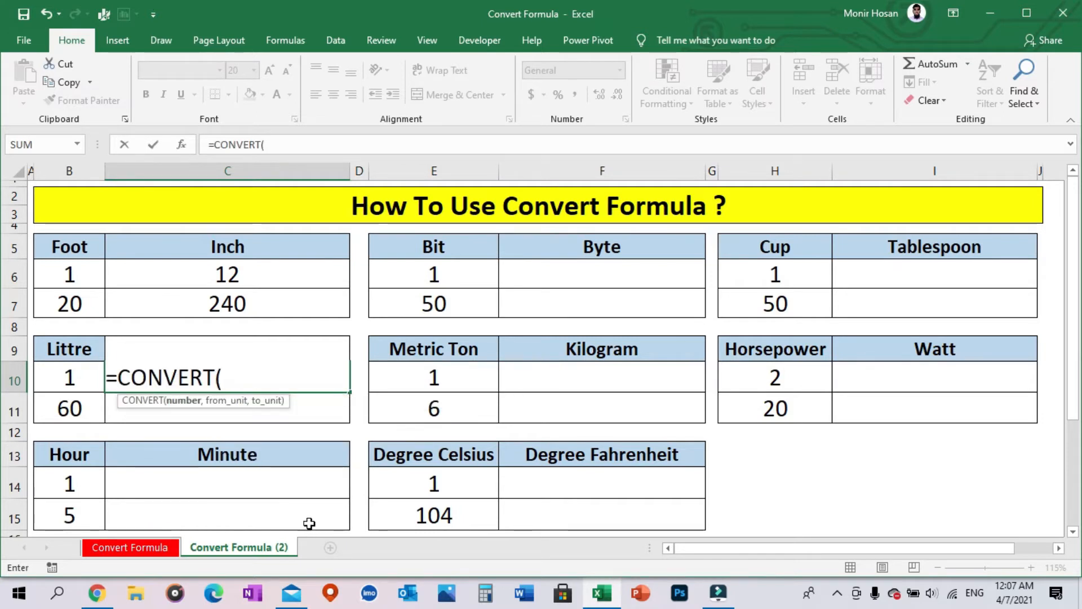
click(94, 382)
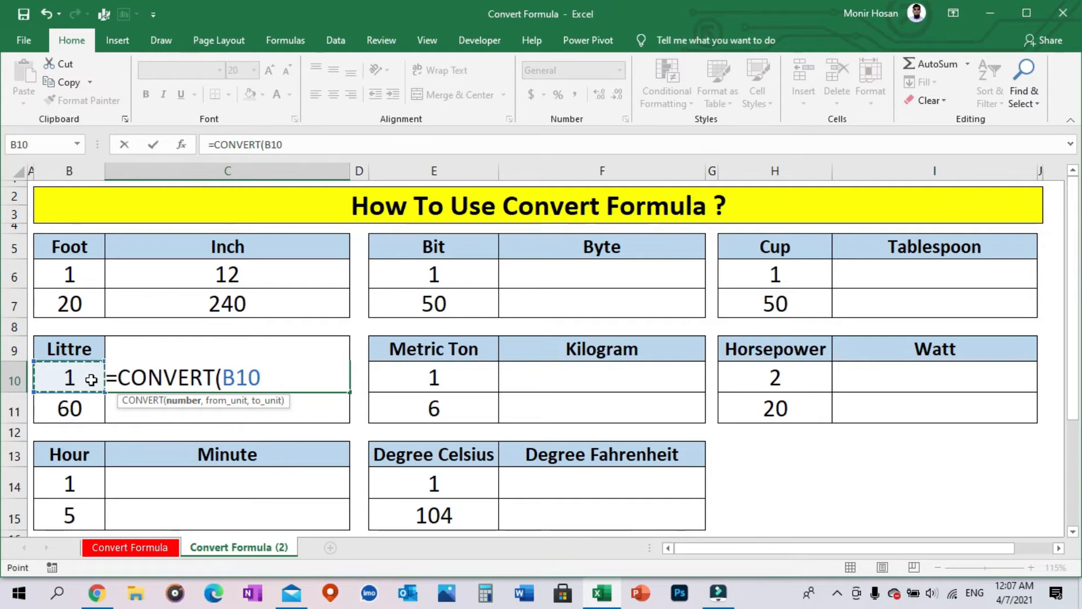
Step: Complete the C10 formula with "lt" as the from-unit and "gal" as the to-unit, giving =CONVERT(B10,"lt","gal")
text(,)
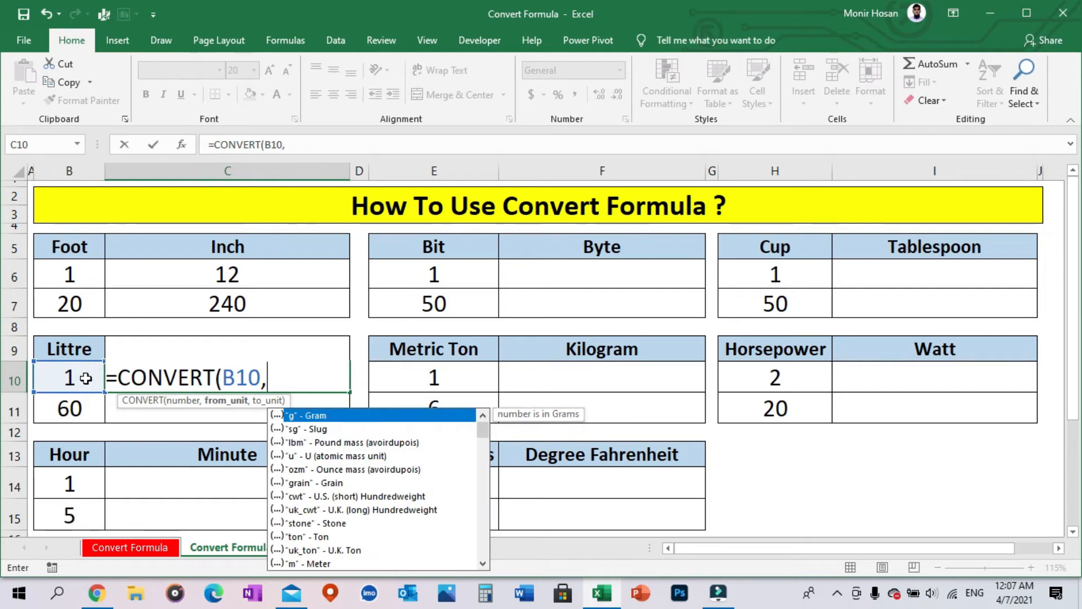
scroll(347, 457, down, 3)
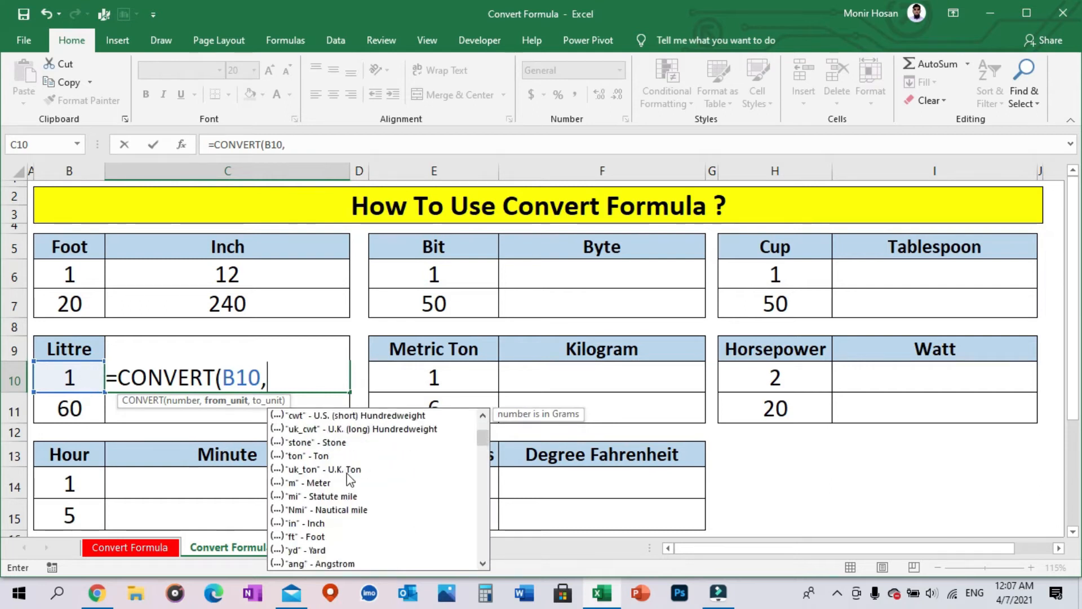
scroll(344, 474, up, 3)
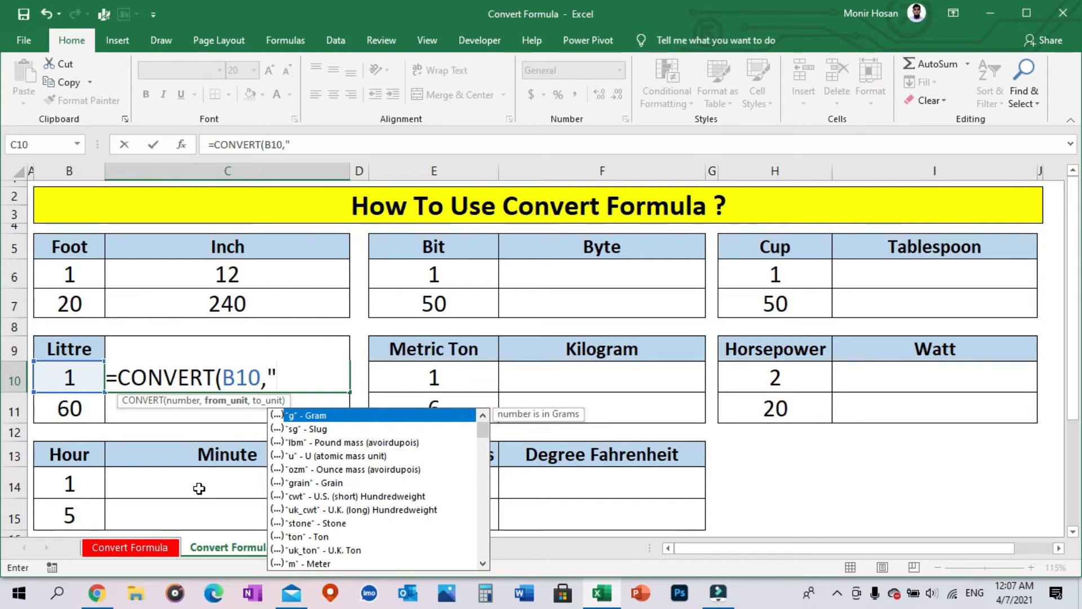
text(lt")
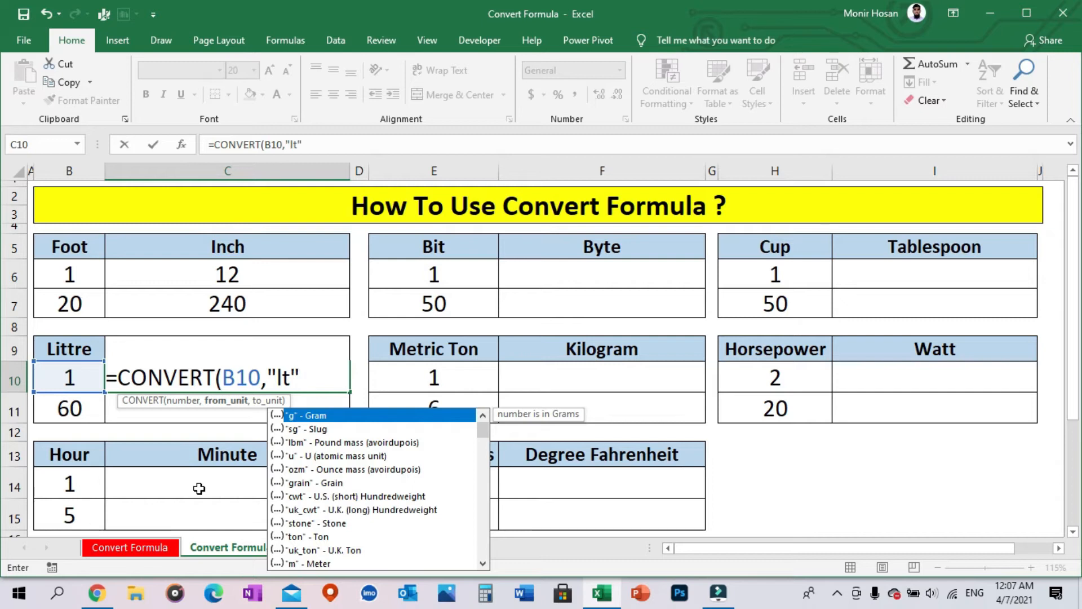
text(,)
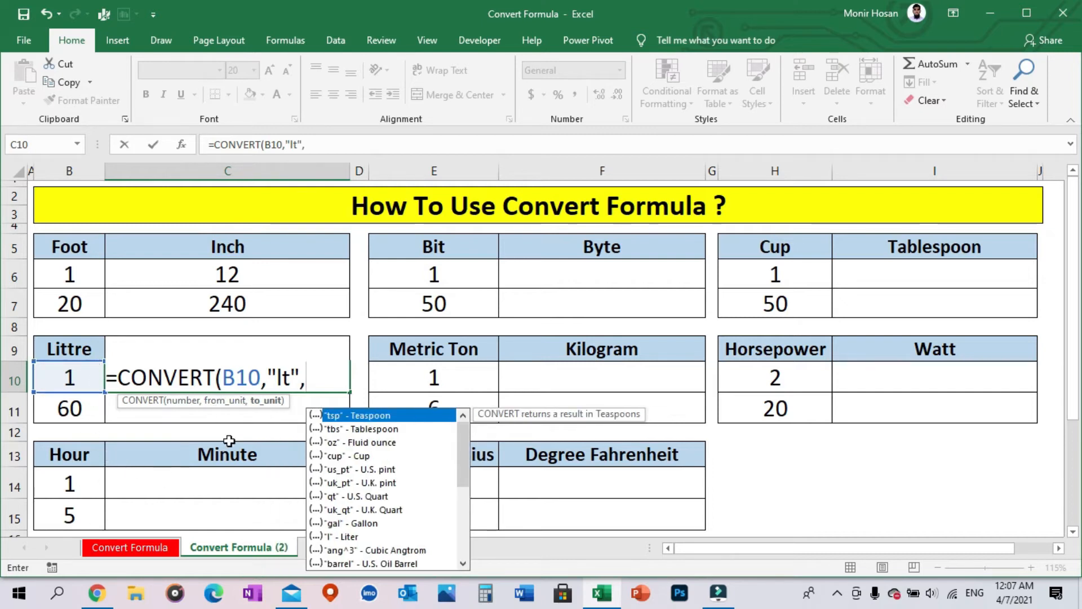
text(")
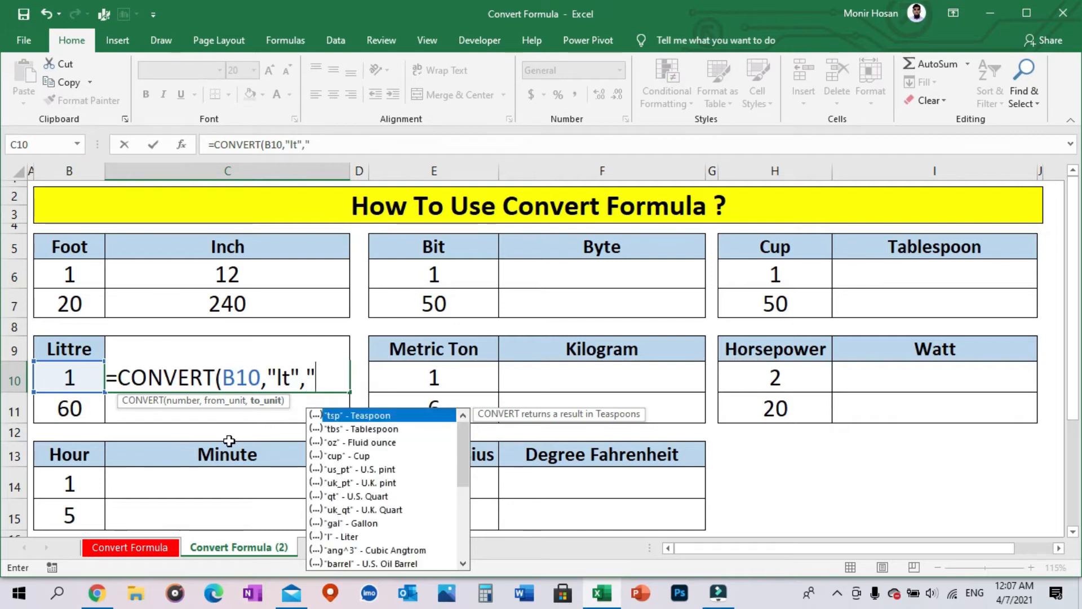
text(gal)
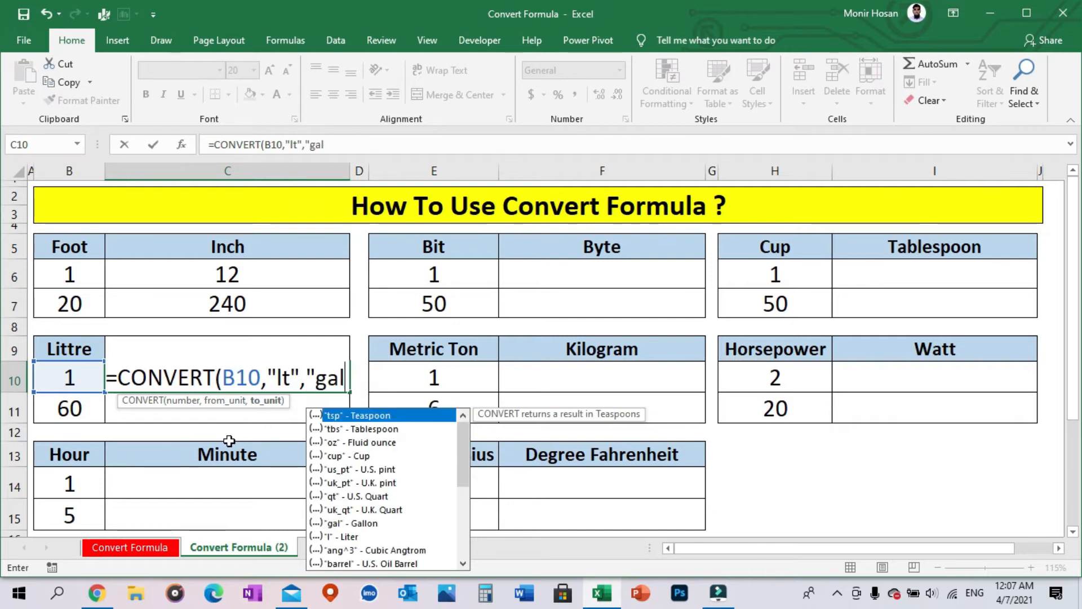
text(")
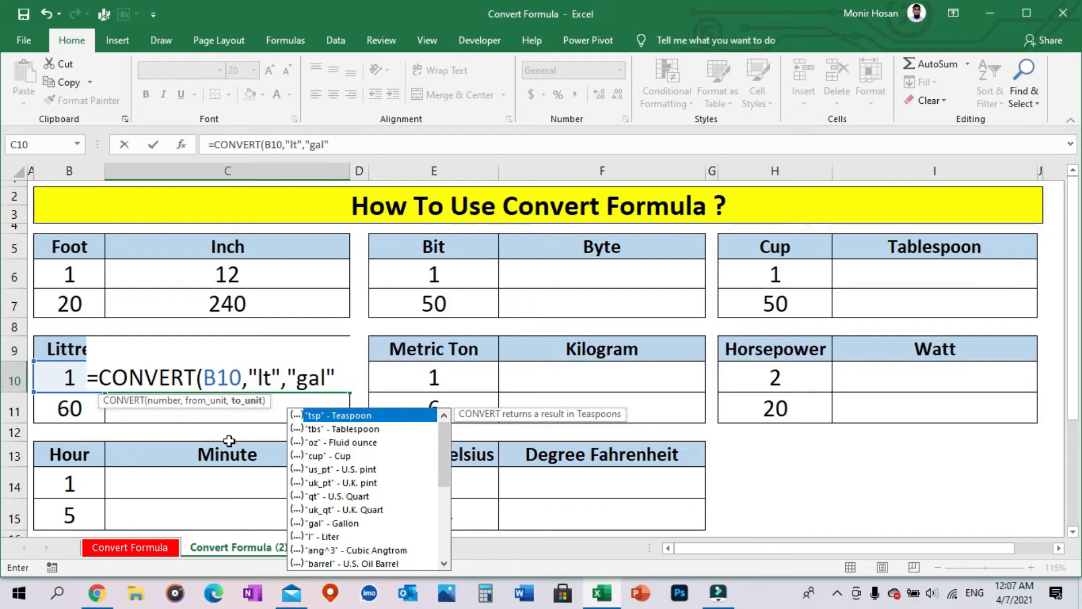
text())
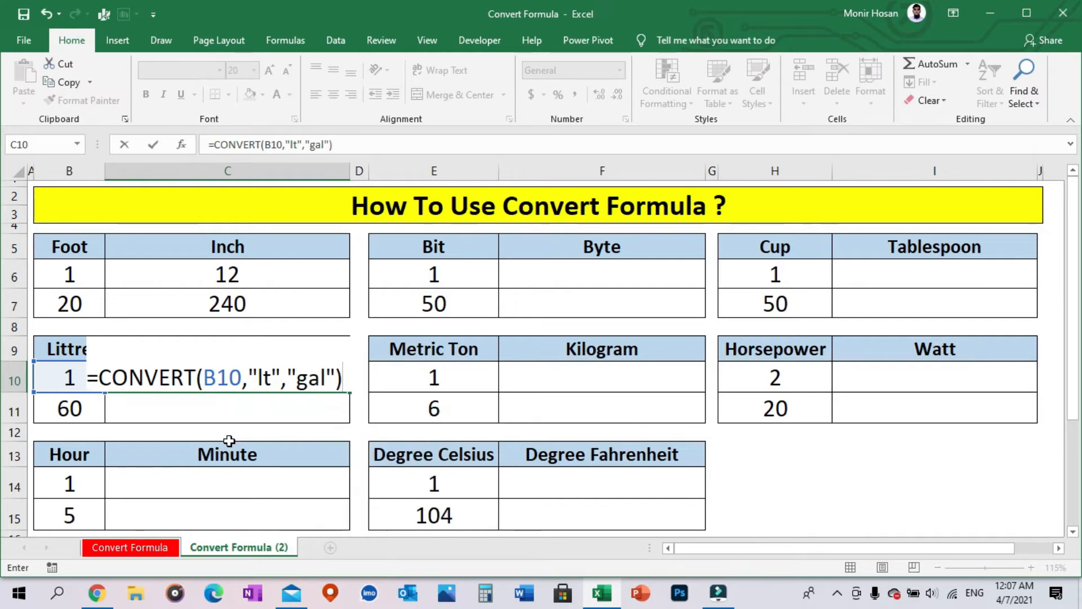
key(Return)
Step: Fill the litre-to-gallon formula from C10 down to C11 and check the second row against its litre value
click(247, 370)
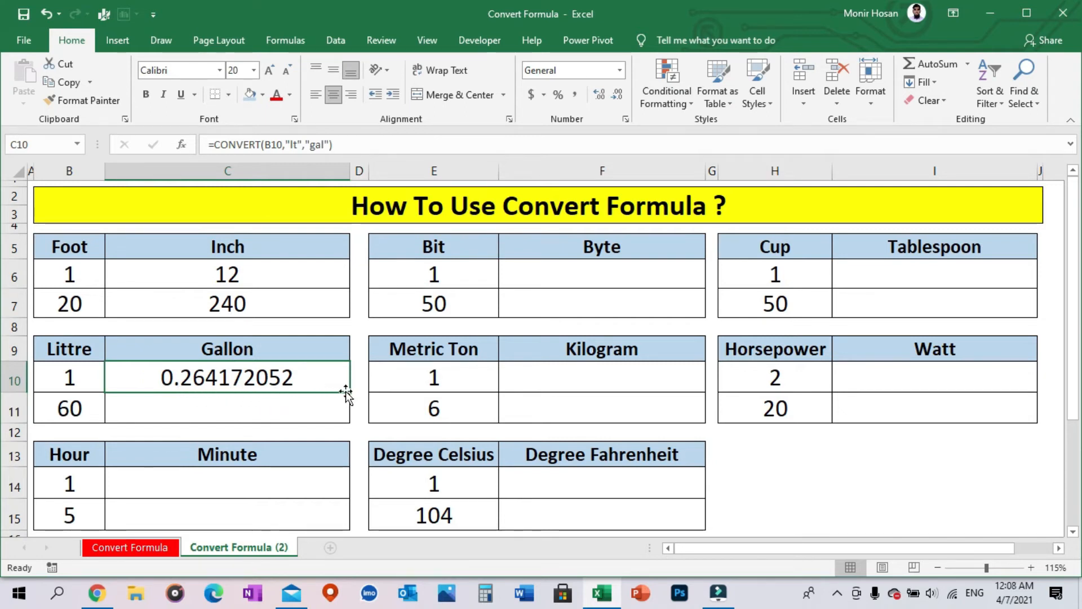
drag(349, 391, 346, 415)
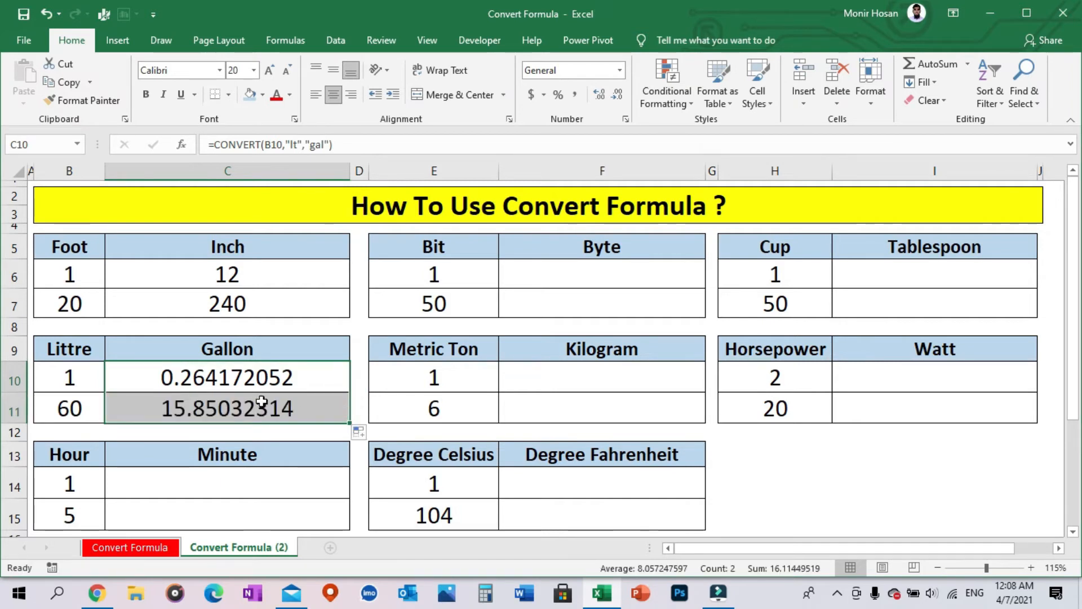
click(93, 405)
click(311, 407)
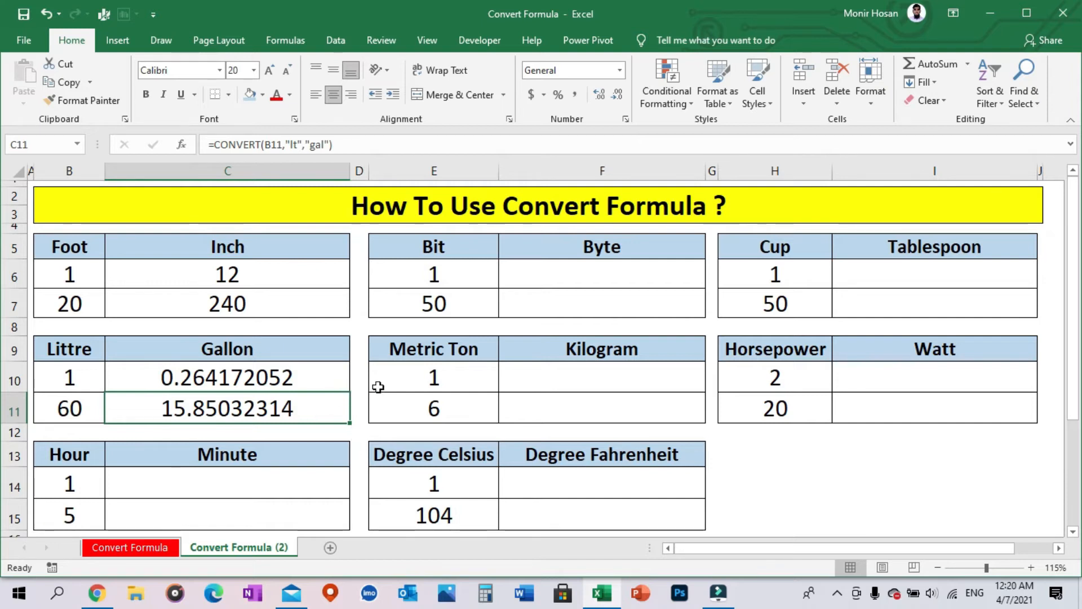
drag(452, 257, 871, 415)
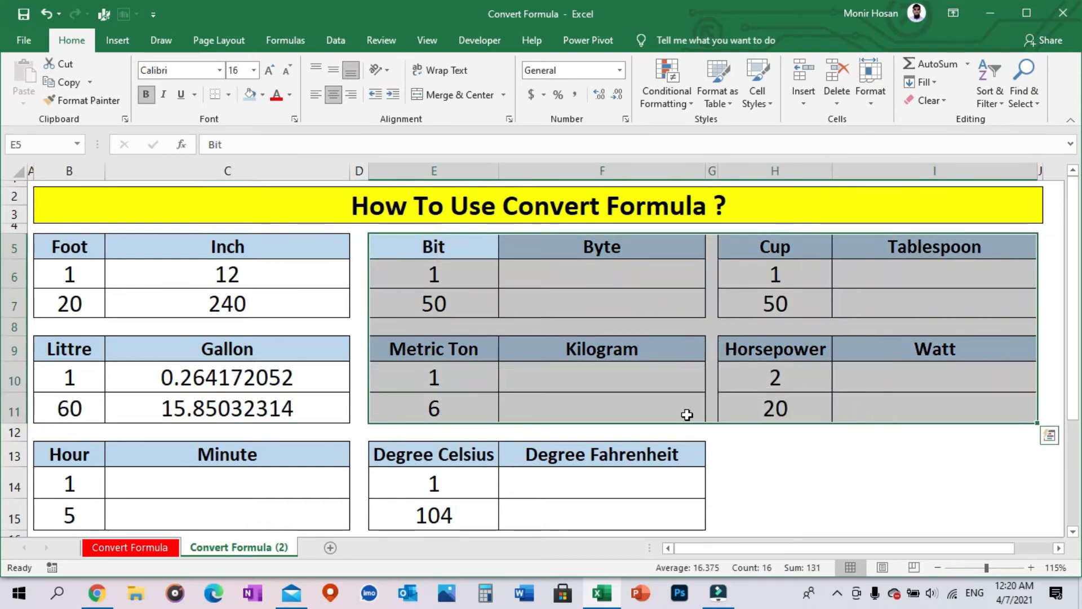
drag(96, 455, 538, 509)
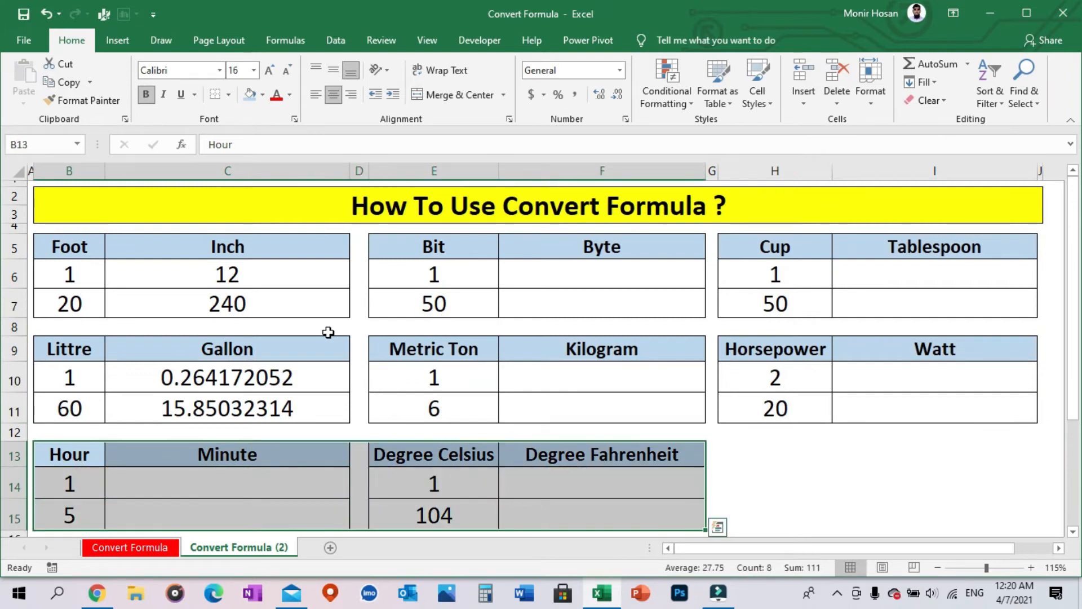
click(596, 384)
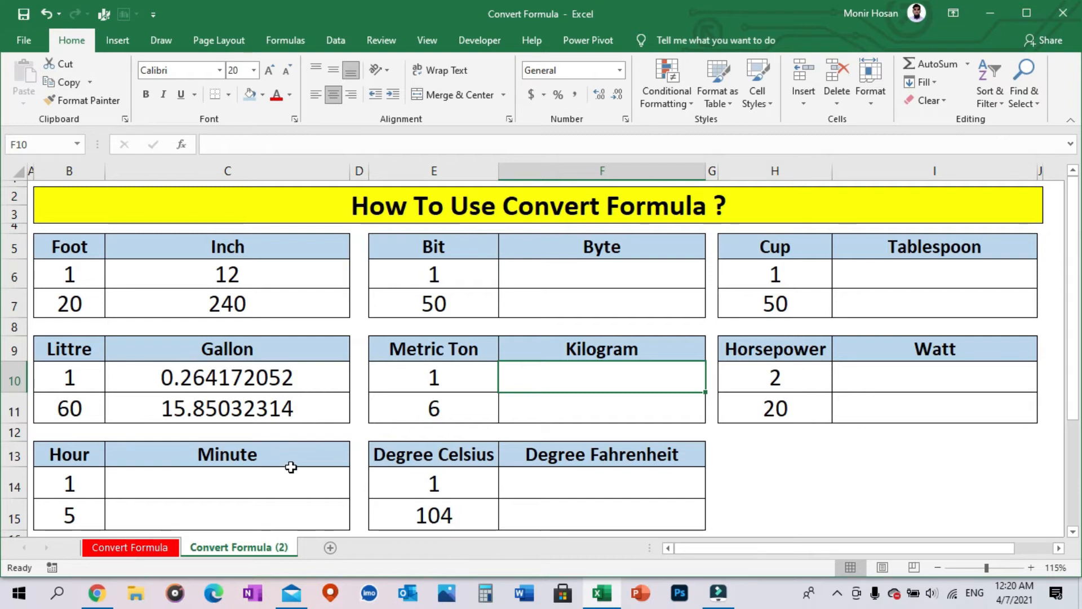
Step: Start a CONVERT formula in cell C14 under Minute, with B14 as the number argument
click(212, 483)
text(=c)
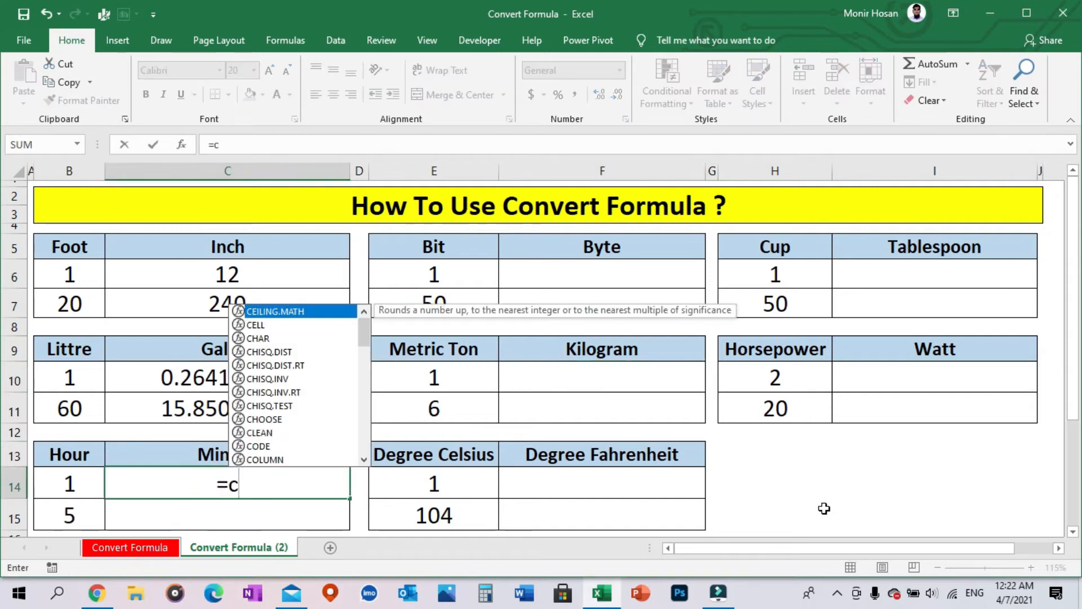
text(onv)
key(Tab)
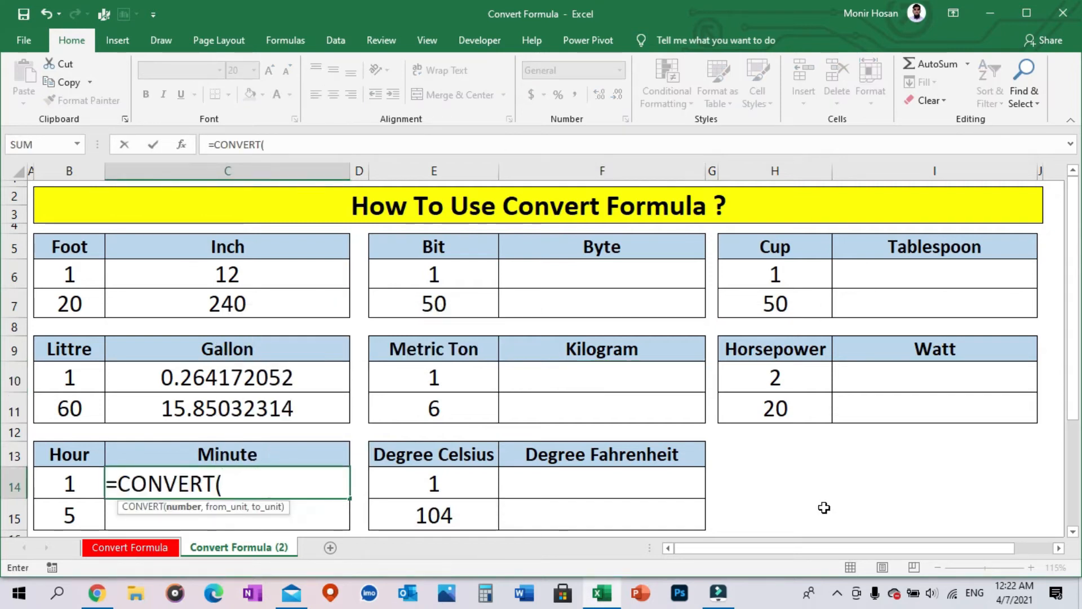
click(97, 483)
text(,)
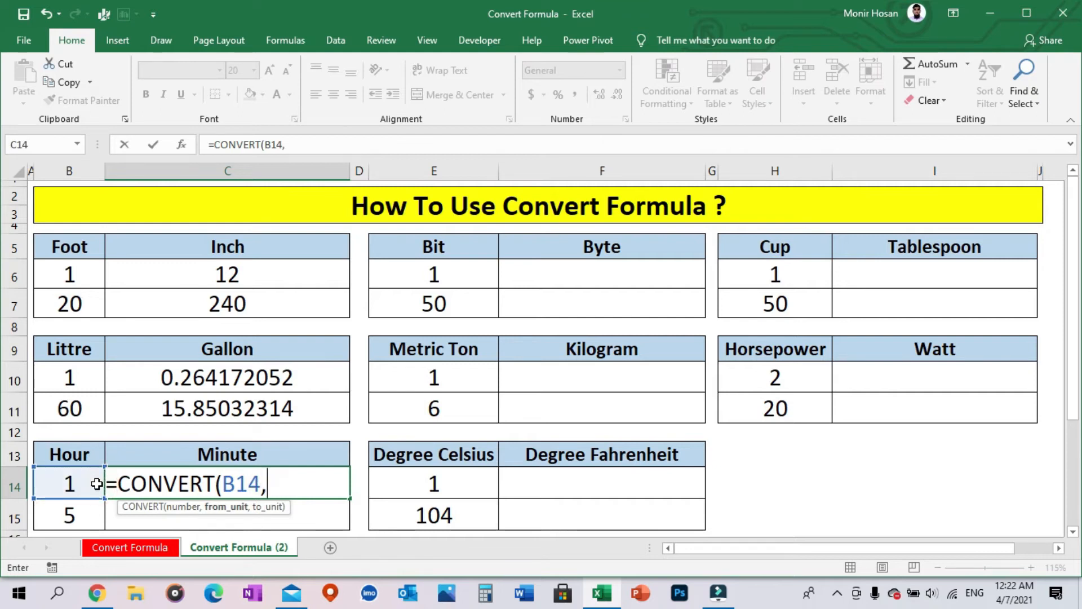
Step: Complete the C14 formula as =CONVERT(B14,"hr","min") and fill it down to C15
text(")
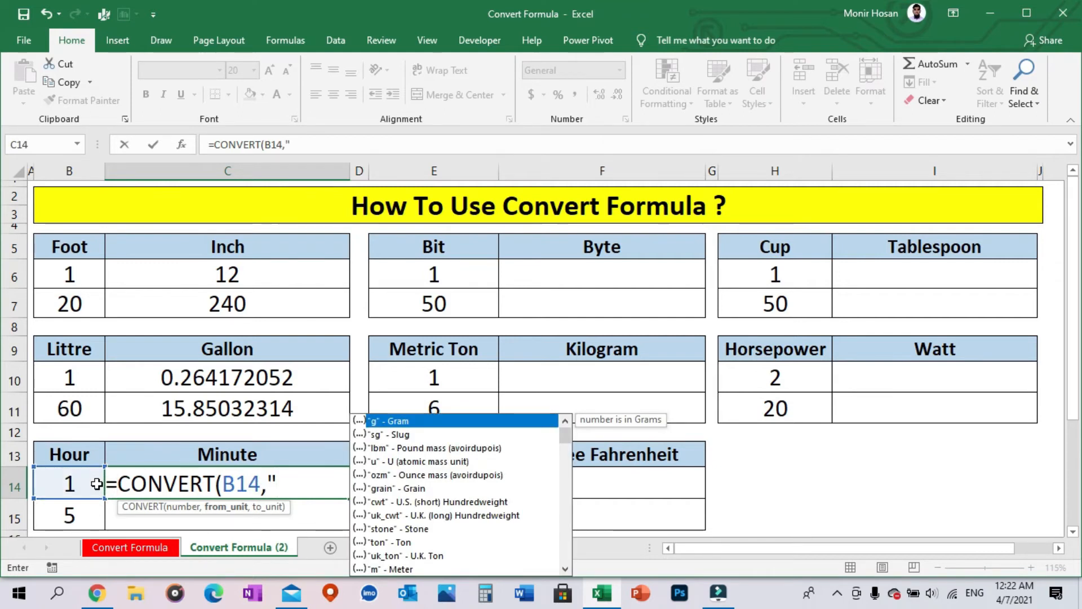
text(hr)
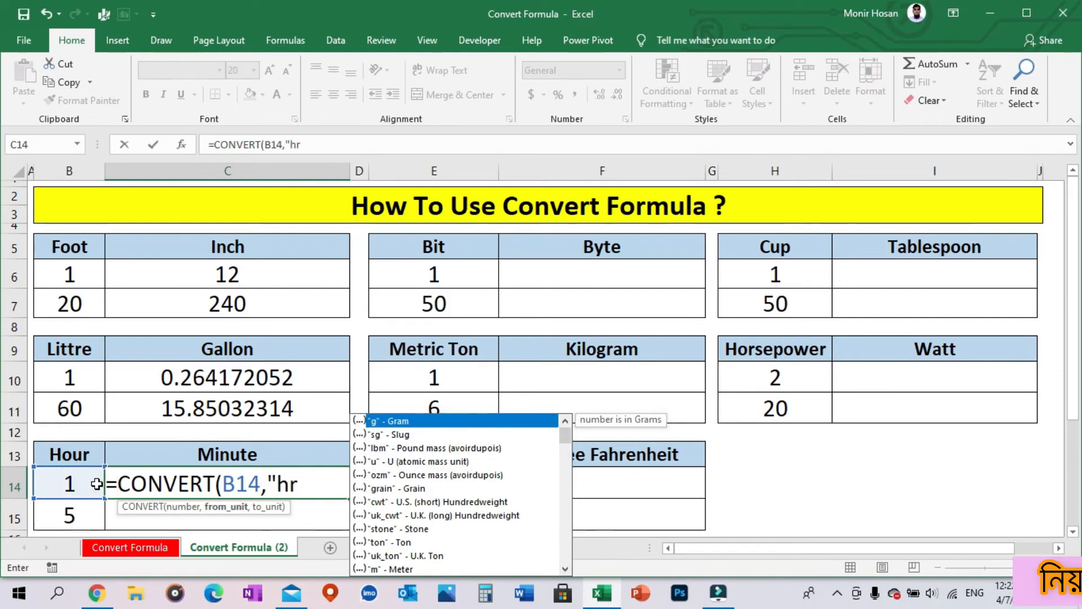
text(",)
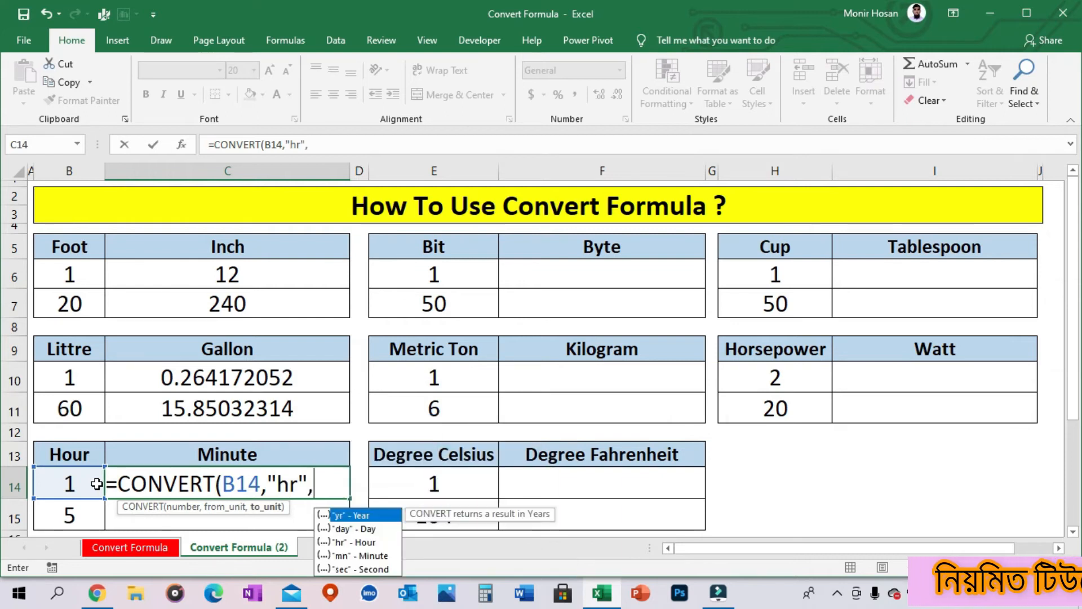
text("min)
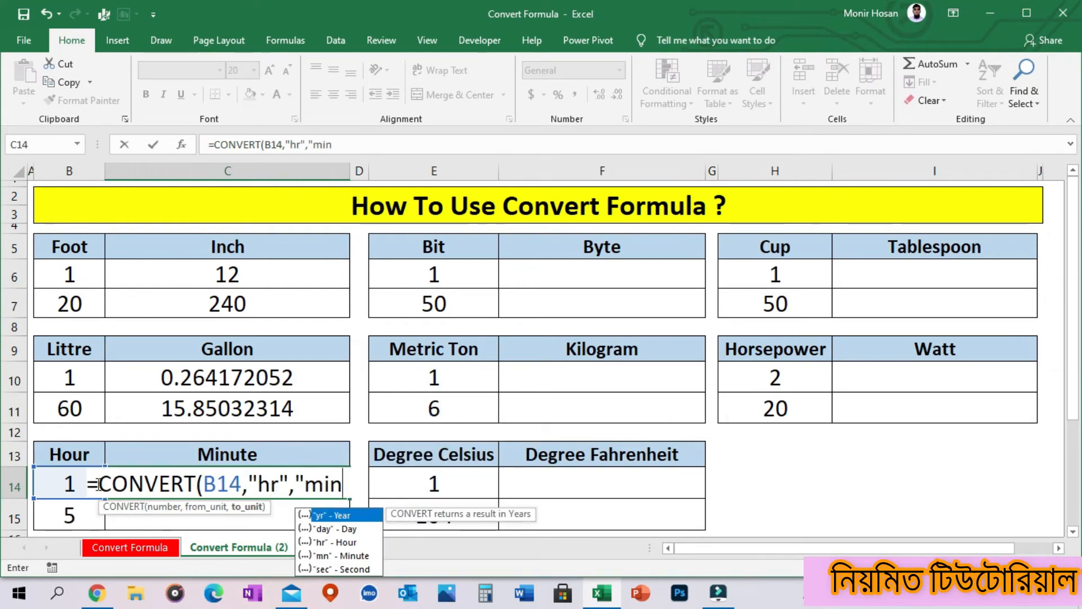
text("))
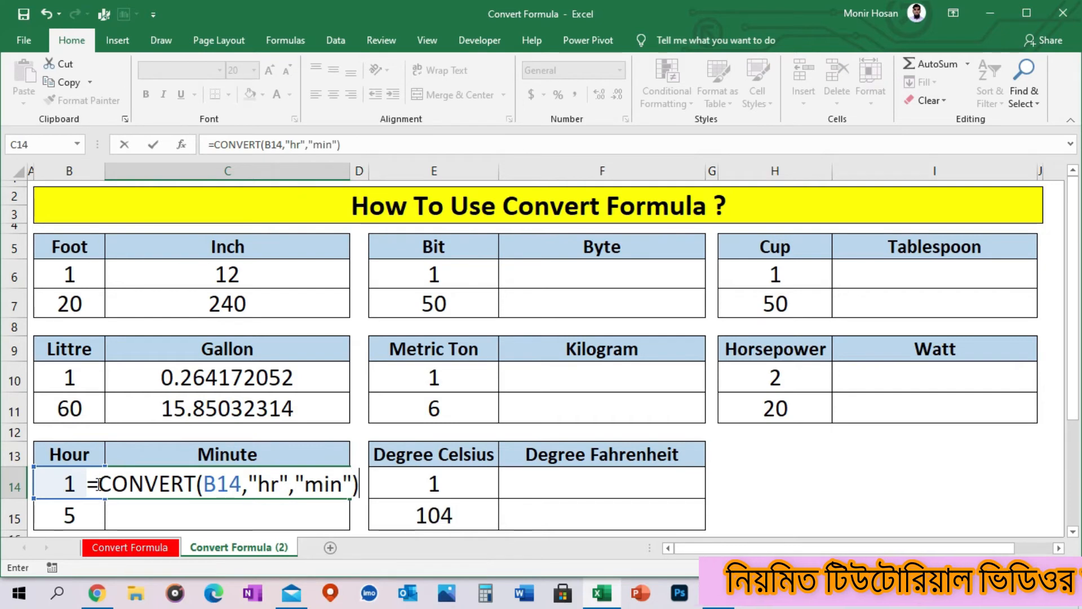
key(Return)
click(262, 485)
drag(350, 498, 344, 521)
Step: Start a CONVERT formula in cell F6 under Byte, with E6 as the number argument
click(572, 272)
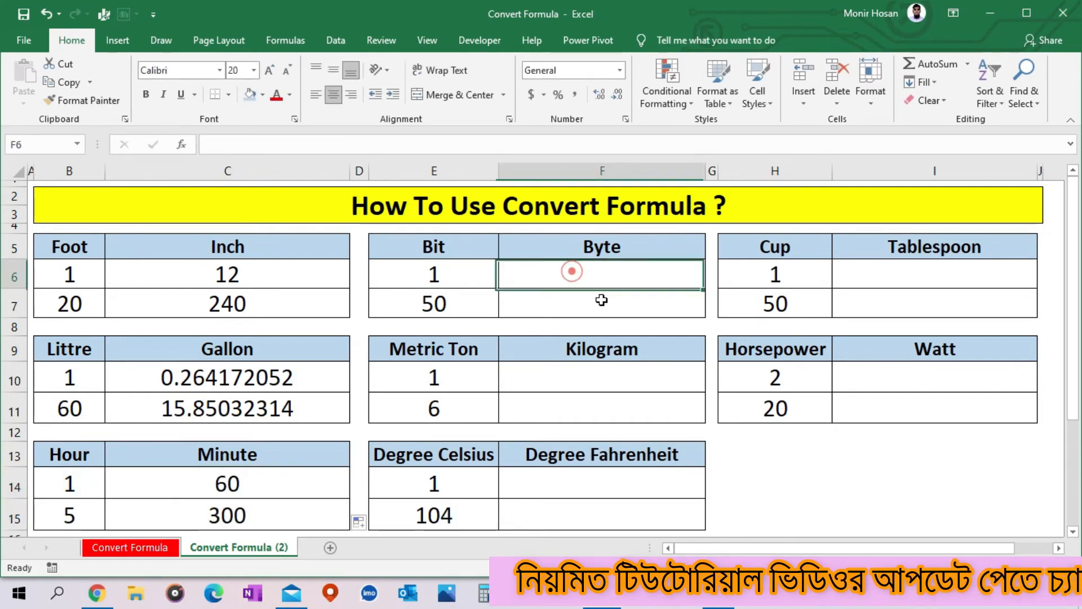
text(=)
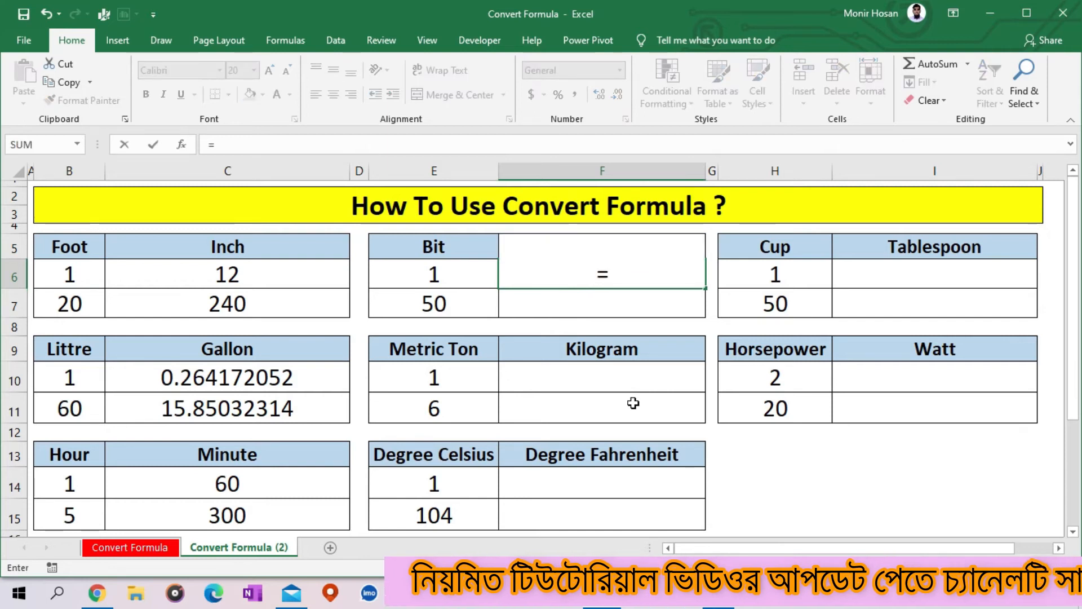
text(conv)
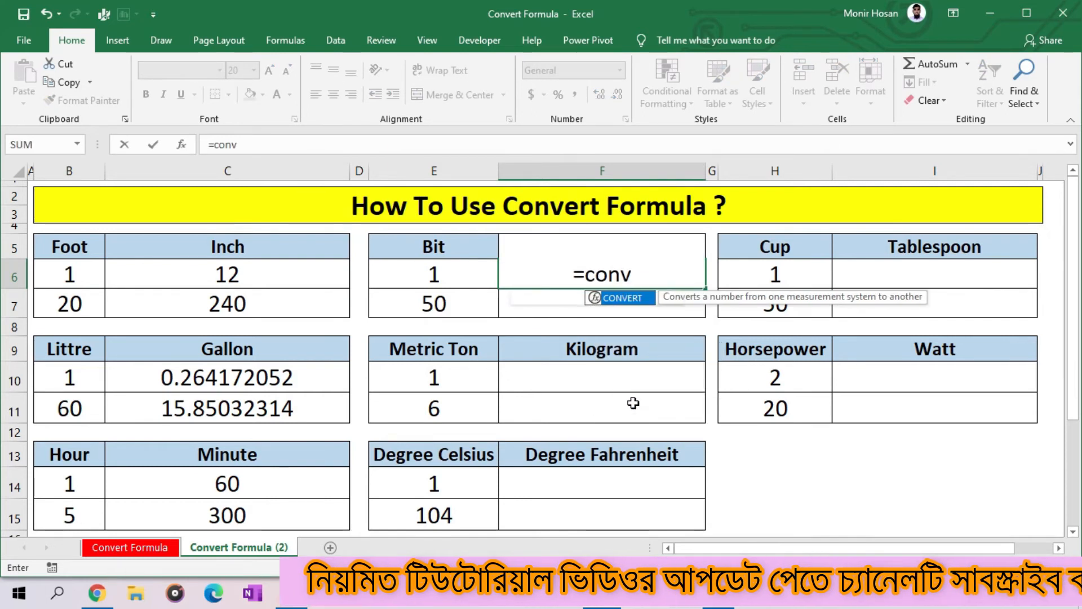
key(Tab)
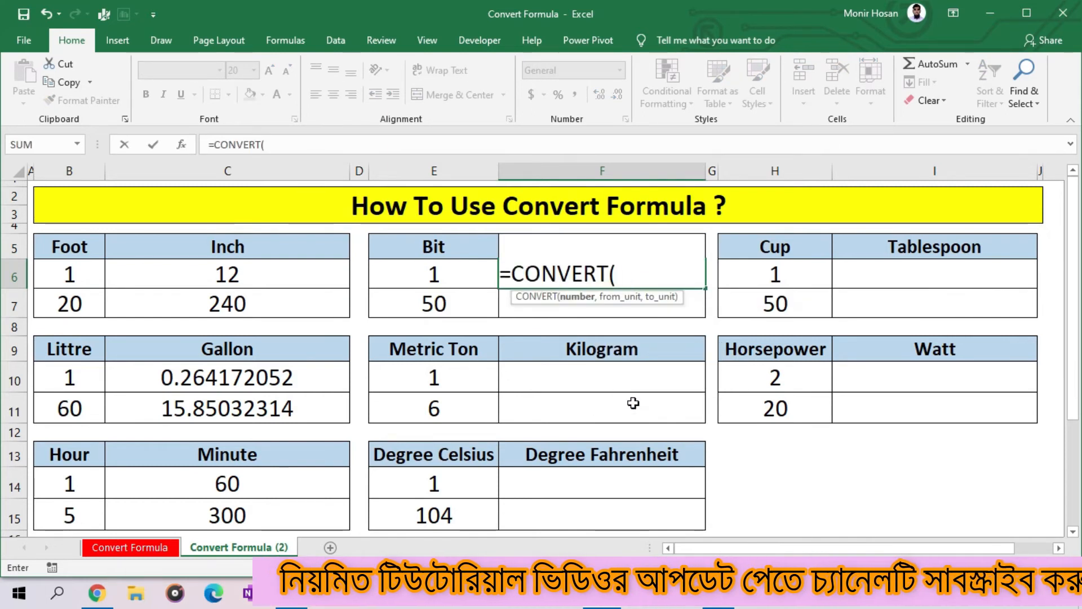
click(465, 276)
text(,)
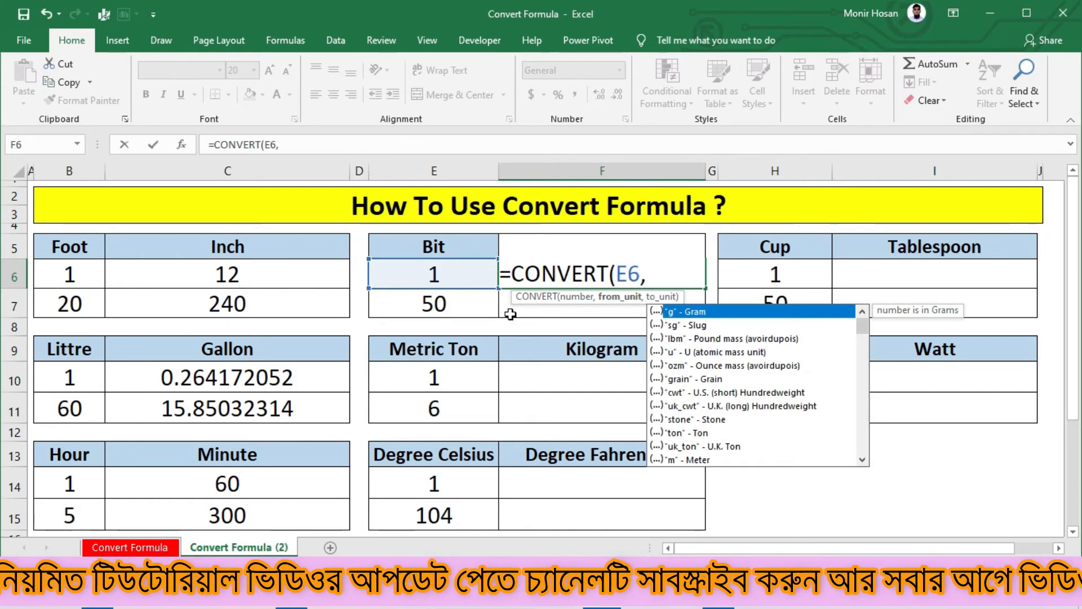
Step: Complete the F6 formula as =CONVERT(E6,"bit","byte") and fill it down to F7
text("bit","byte"))
key(Return)
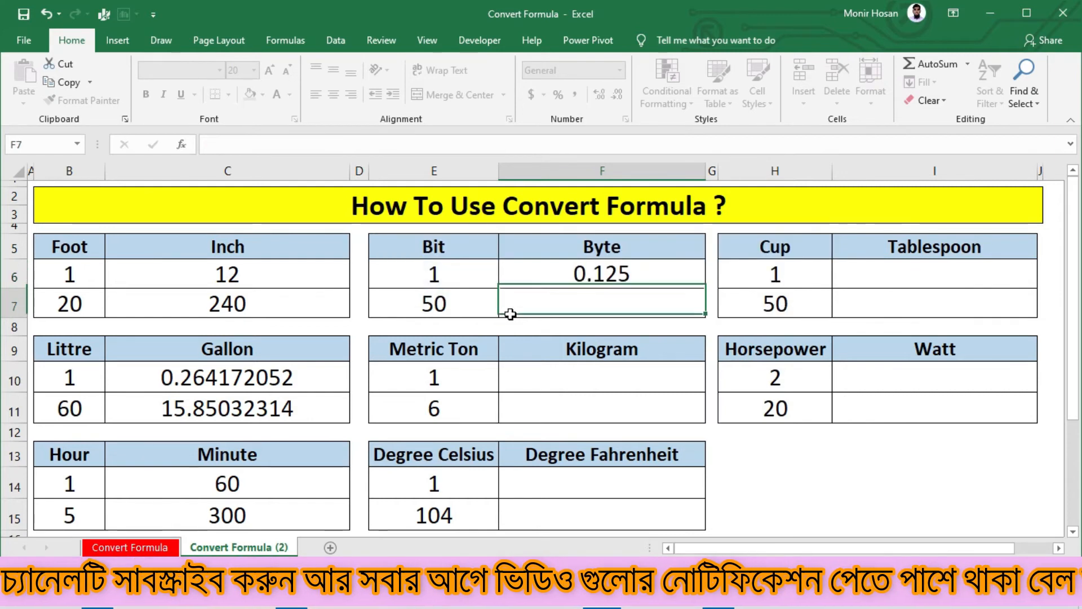
click(605, 282)
drag(704, 288, 705, 315)
Step: Start a CONVERT formula in cell F10 under Kilogram, with E10 as the number argument
click(648, 381)
text(=)
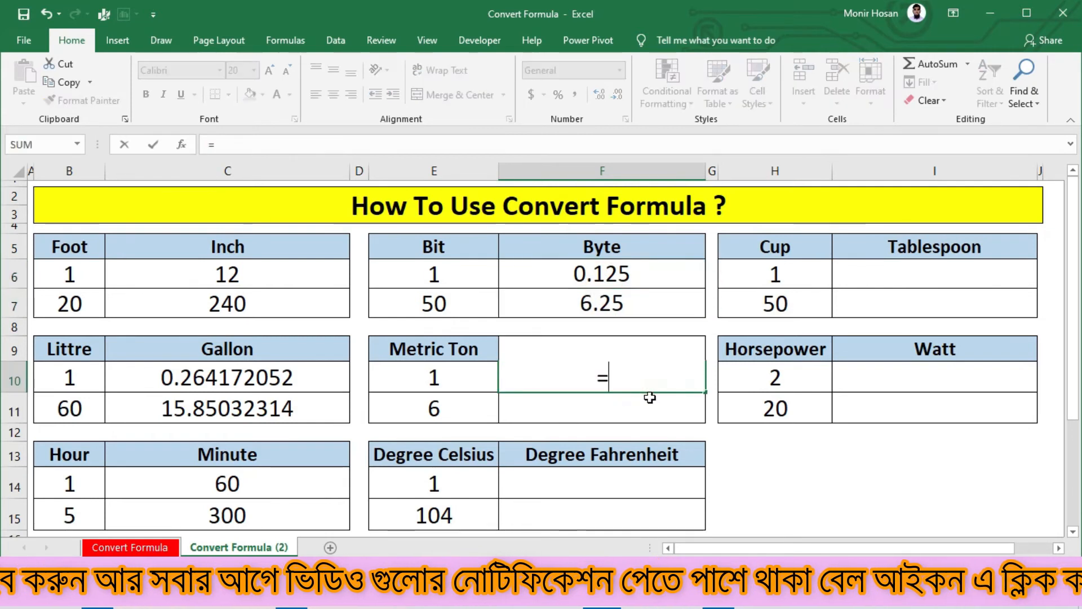
text(conv)
key(Tab)
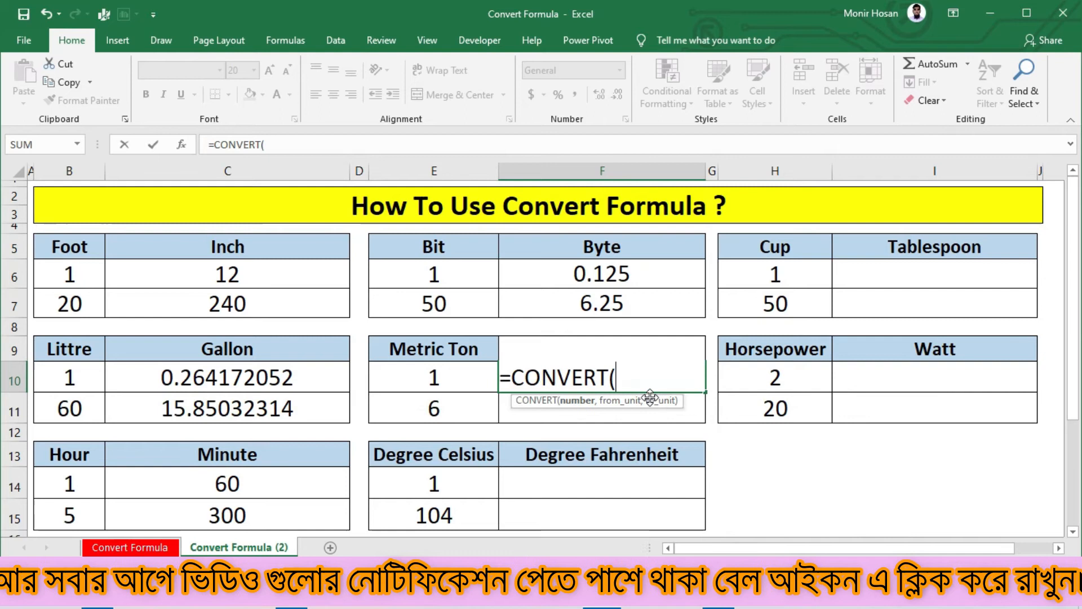
click(431, 384)
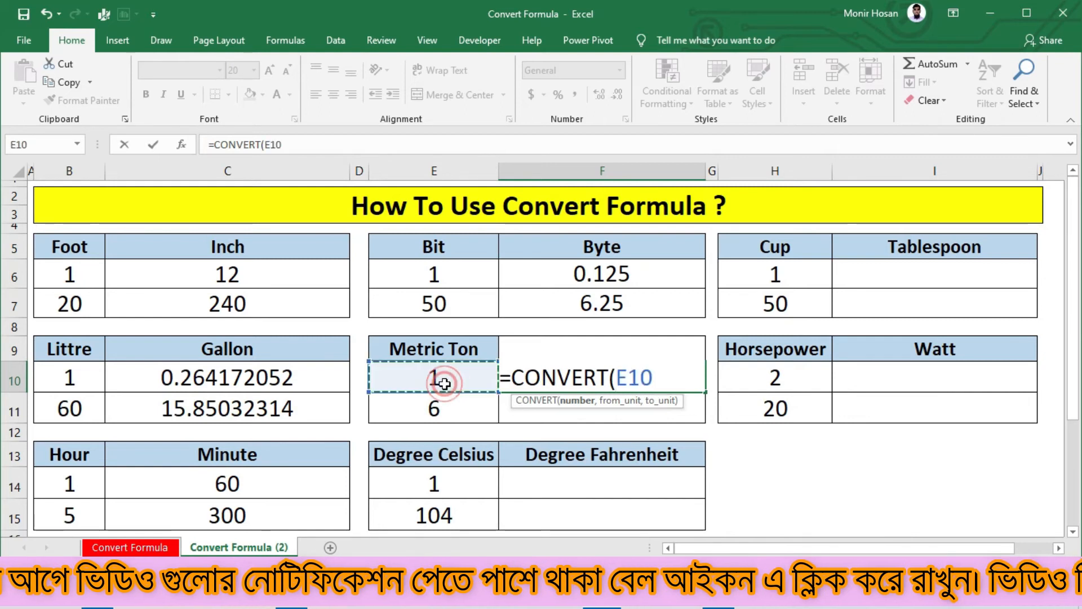
Step: Complete the F10 formula as =CONVERT(E10,"ton","kg") and fill it down to F11
text(,)
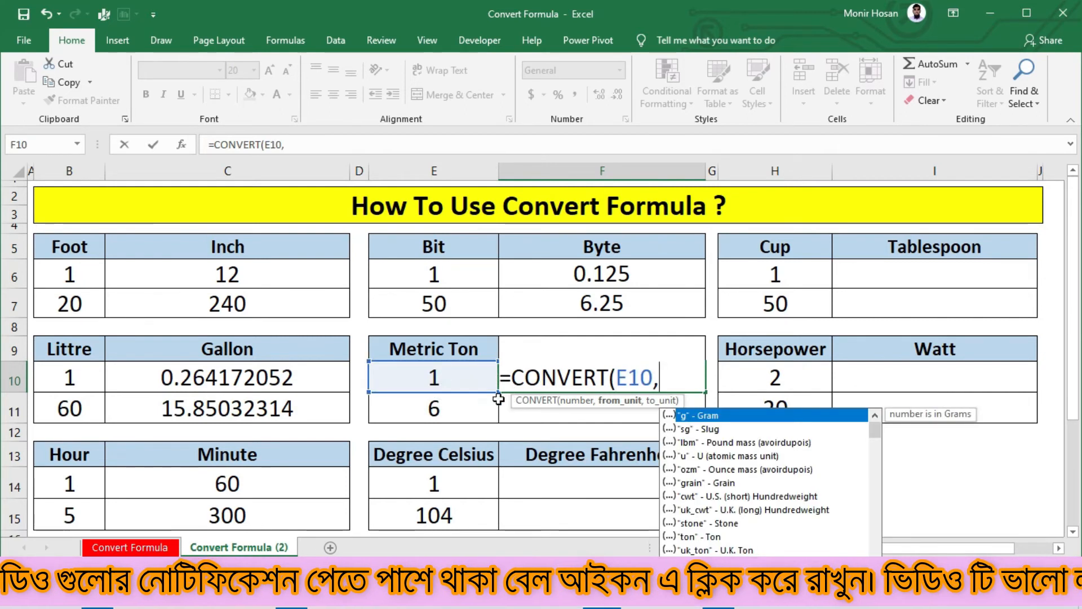
text("ton)
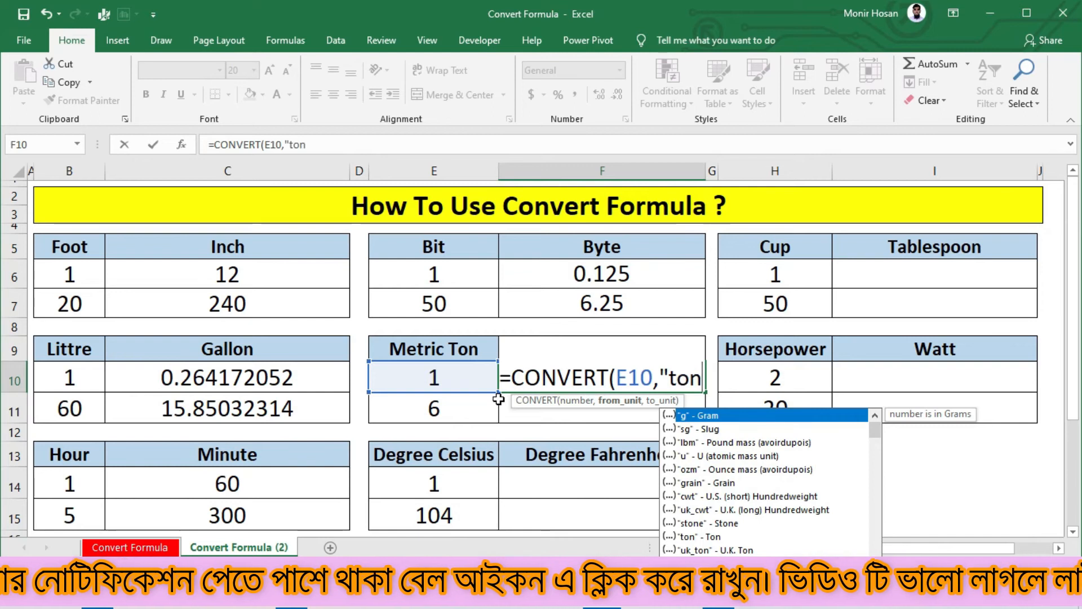
text(",)
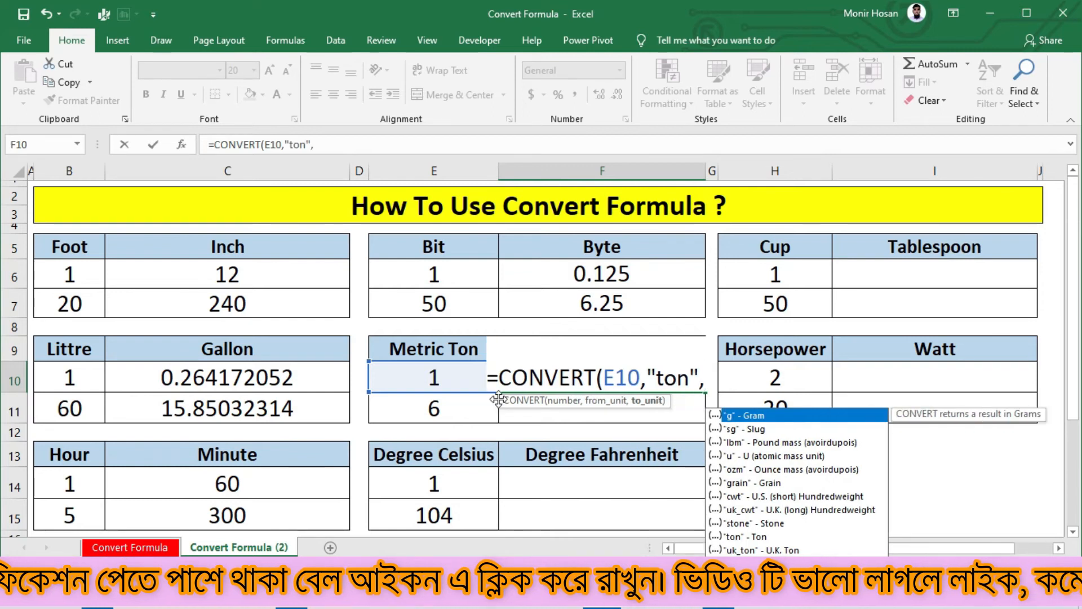
text("k)
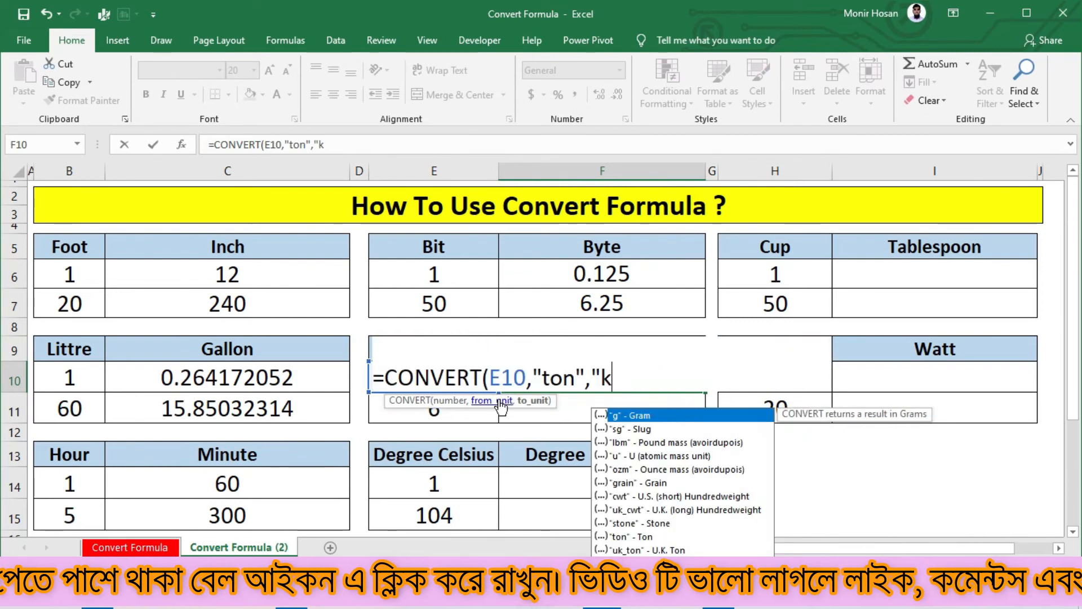
text(g"))
key(Return)
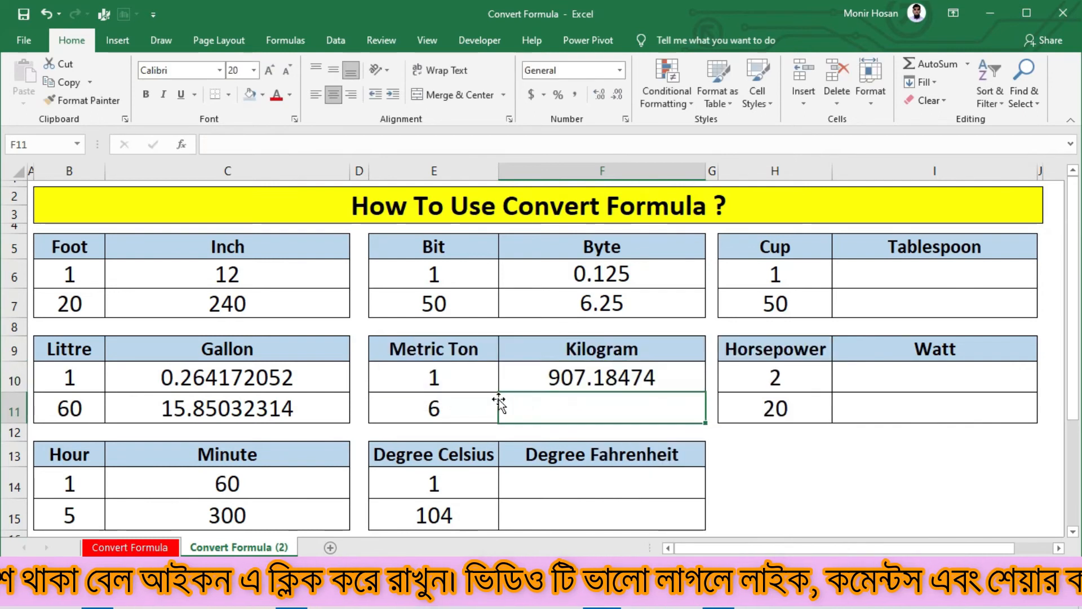
click(594, 383)
drag(705, 391, 699, 420)
Step: Start a CONVERT formula in cell F14 under Degree Fahrenheit, with E14 as the number argument
click(618, 480)
text(=CONVERT()
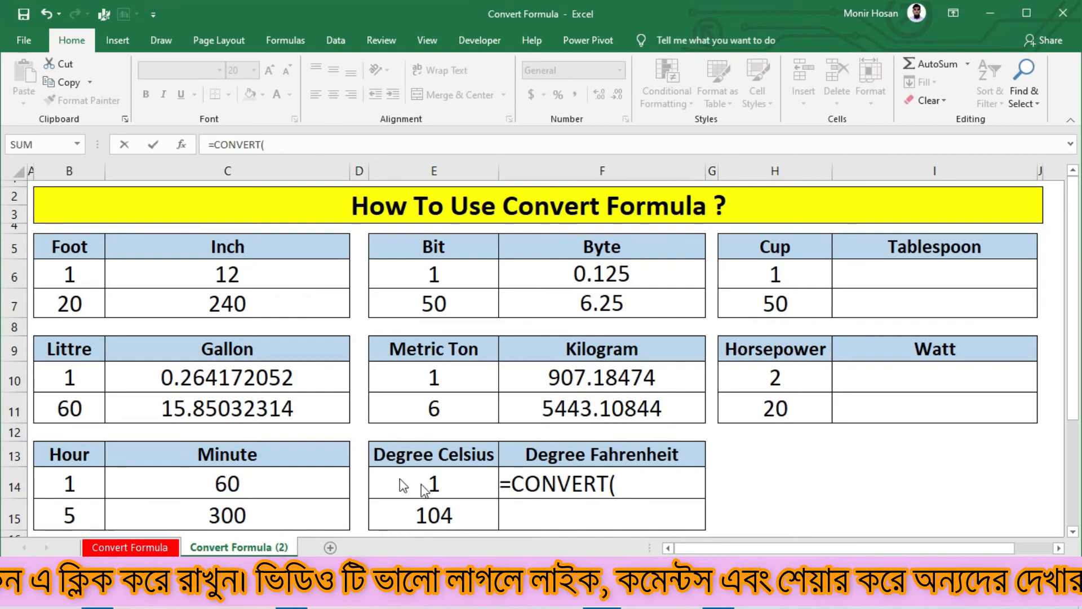
click(473, 484)
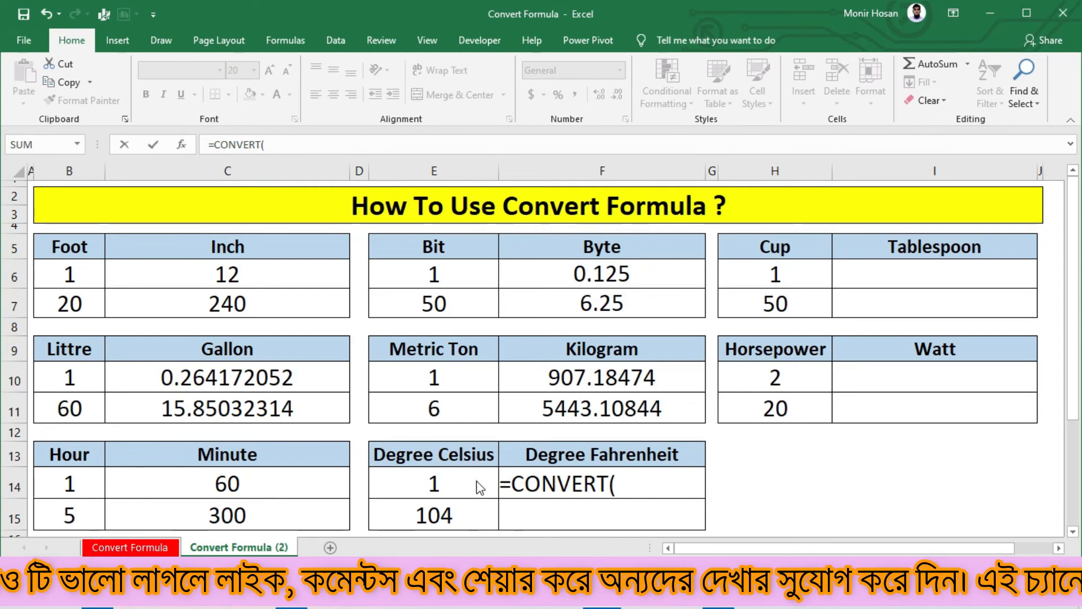
click(477, 481)
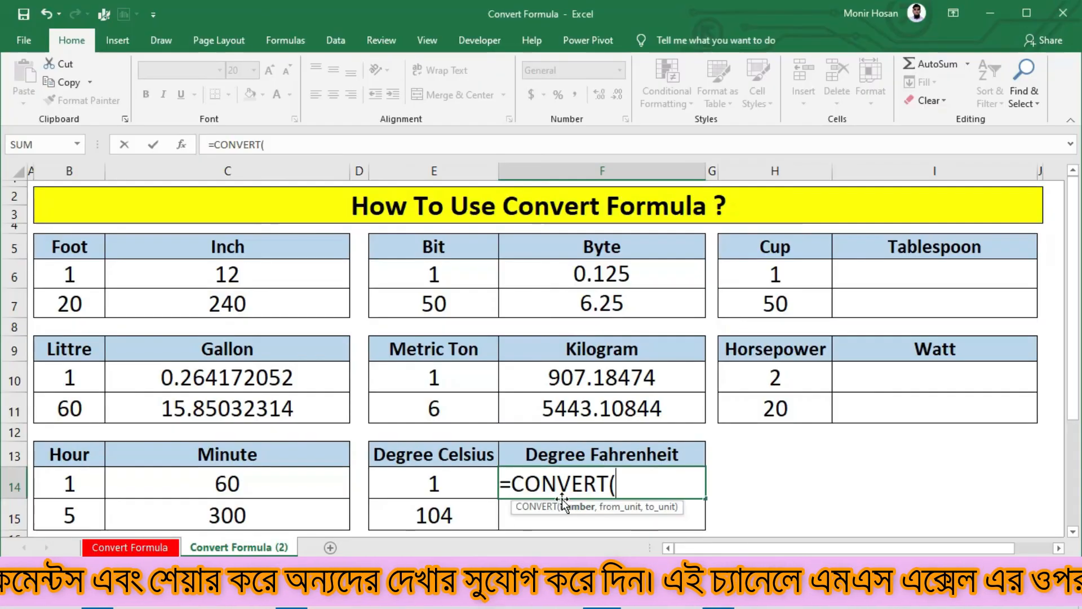
click(478, 486)
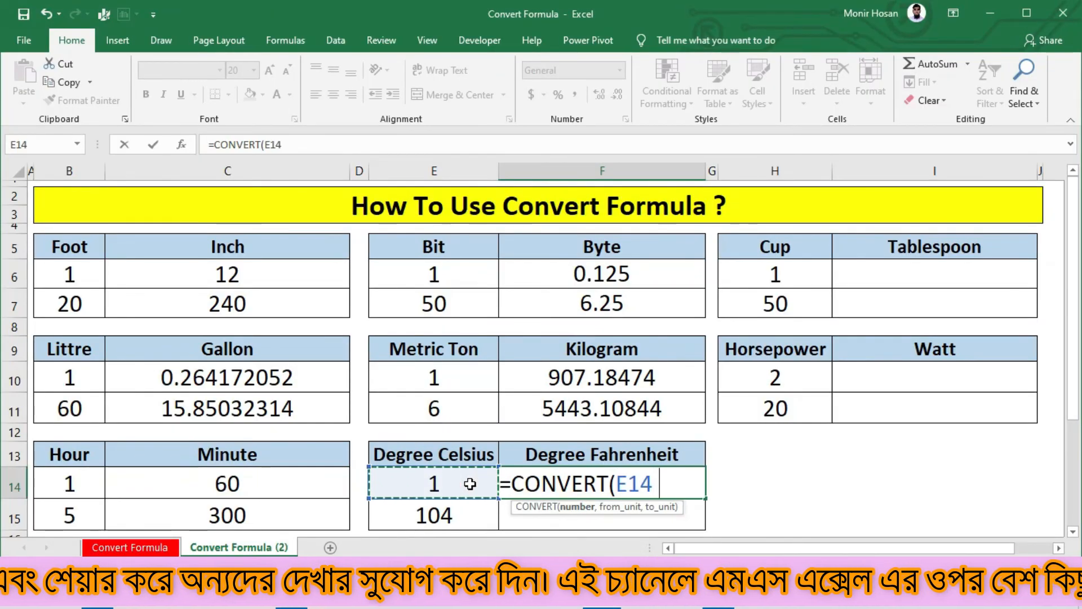
Step: Complete the F14 formula as =CONVERT(E14,"C","F") and fill it down to F15
text(,")
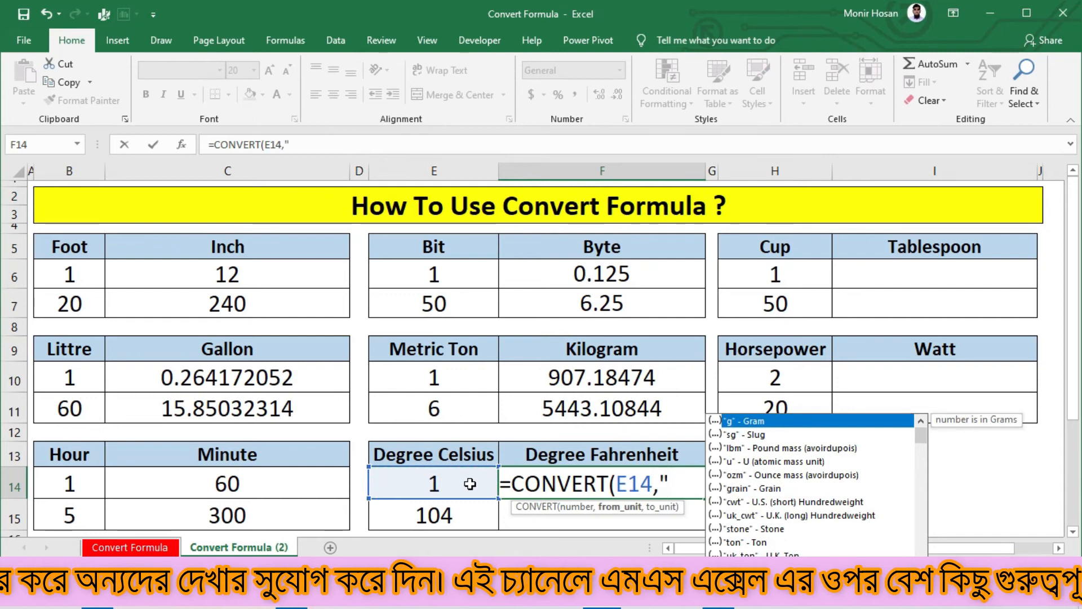
text(C")
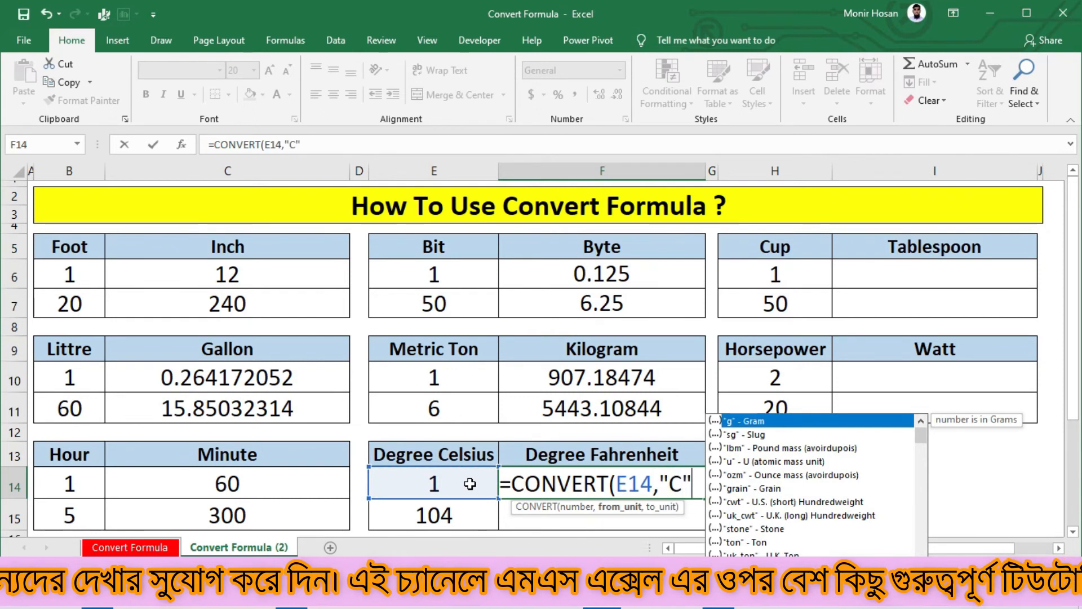
text(,D)
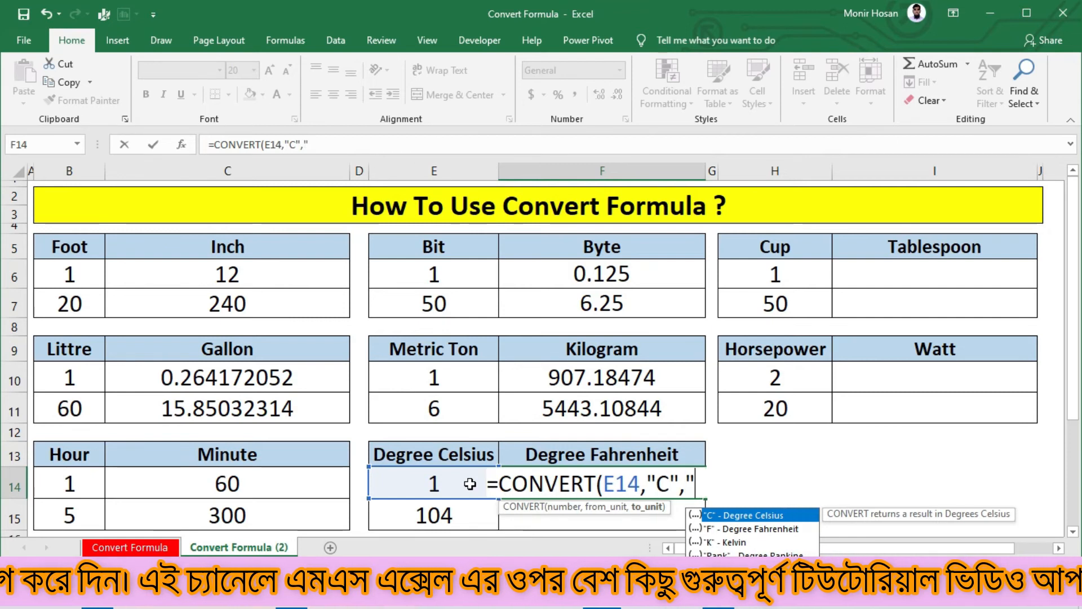
text(F"))
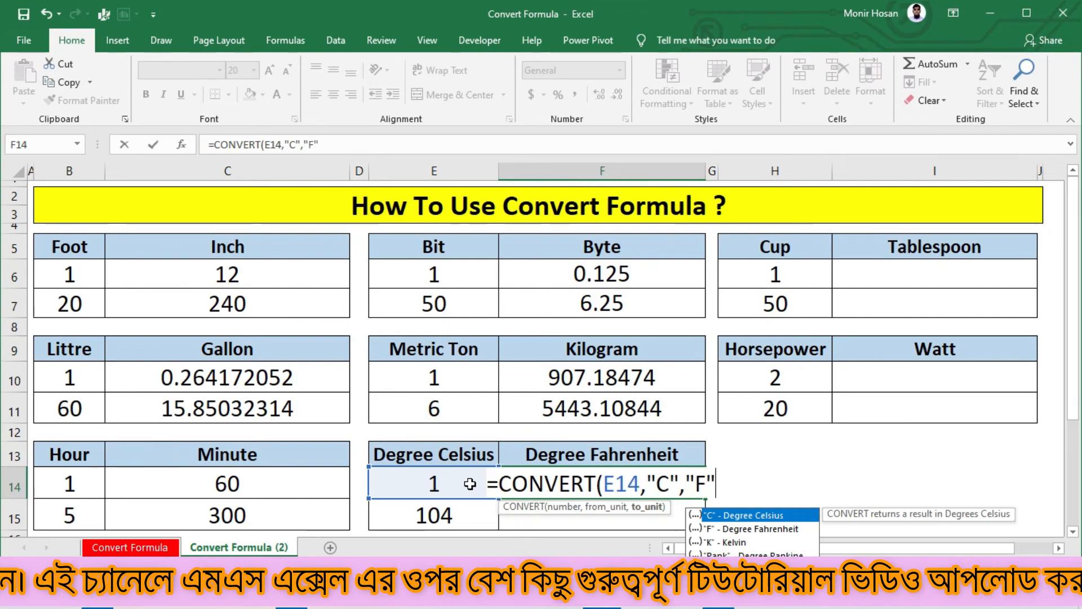
key(Return)
click(637, 491)
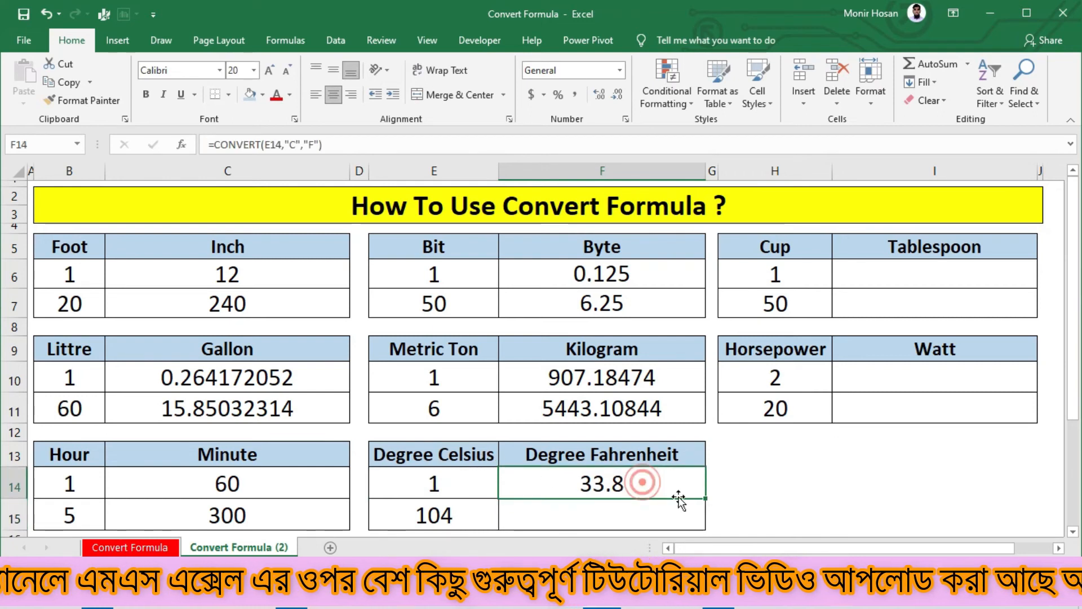
drag(704, 498, 704, 505)
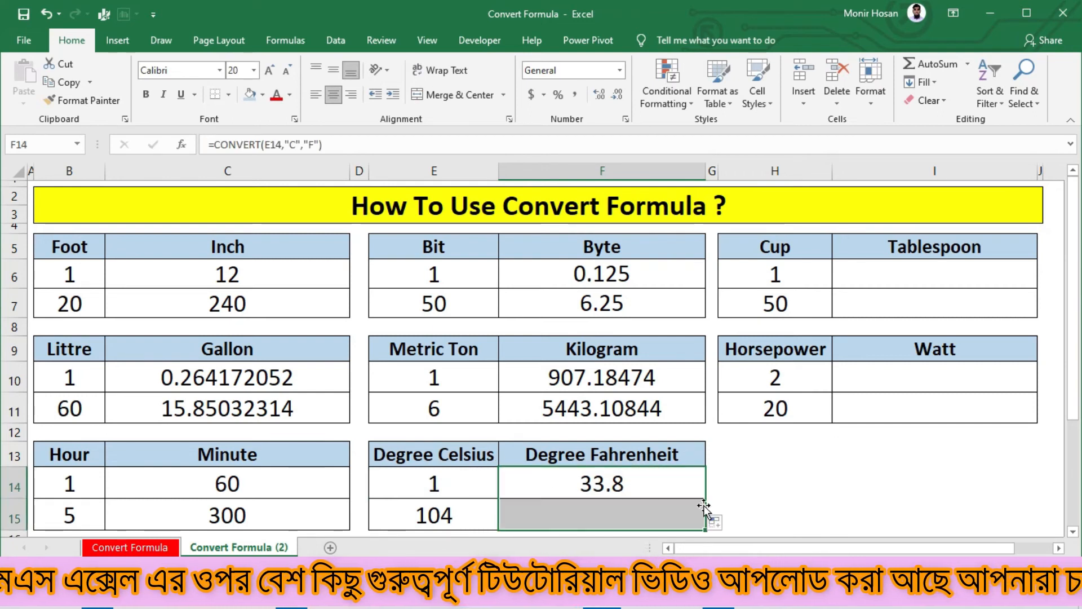
Step: Start a CONVERT formula in cell I6 under Tablespoon, with H6 as the number argument
click(880, 282)
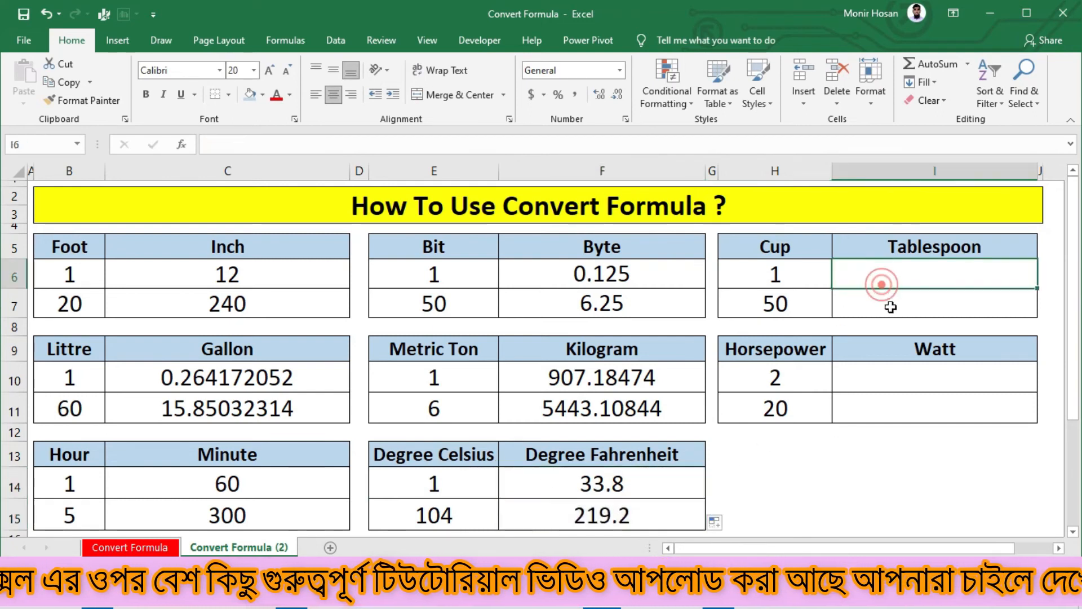
text(=conv)
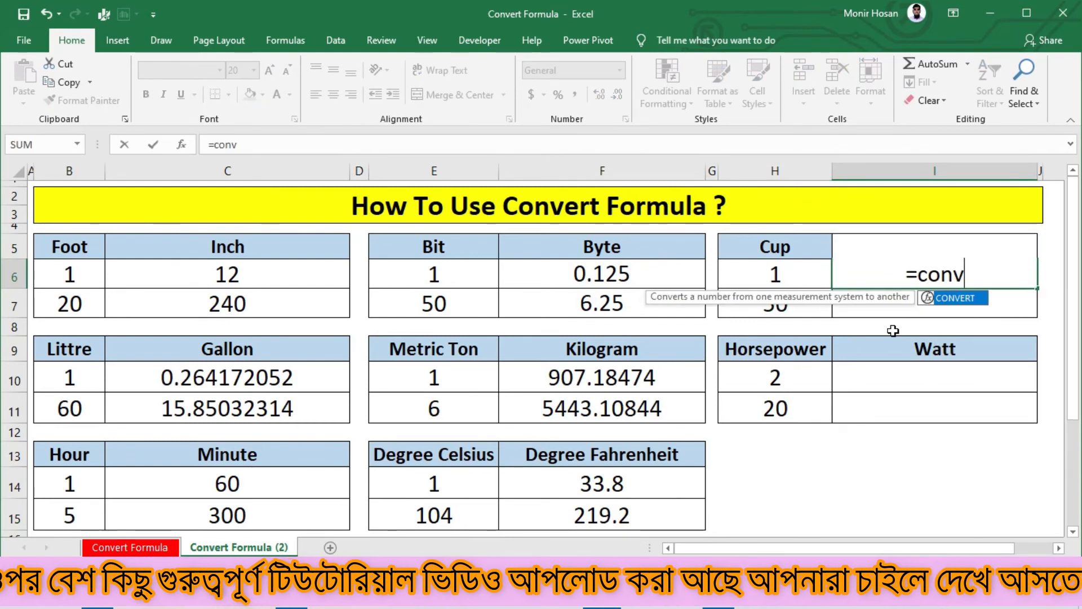
key(Tab)
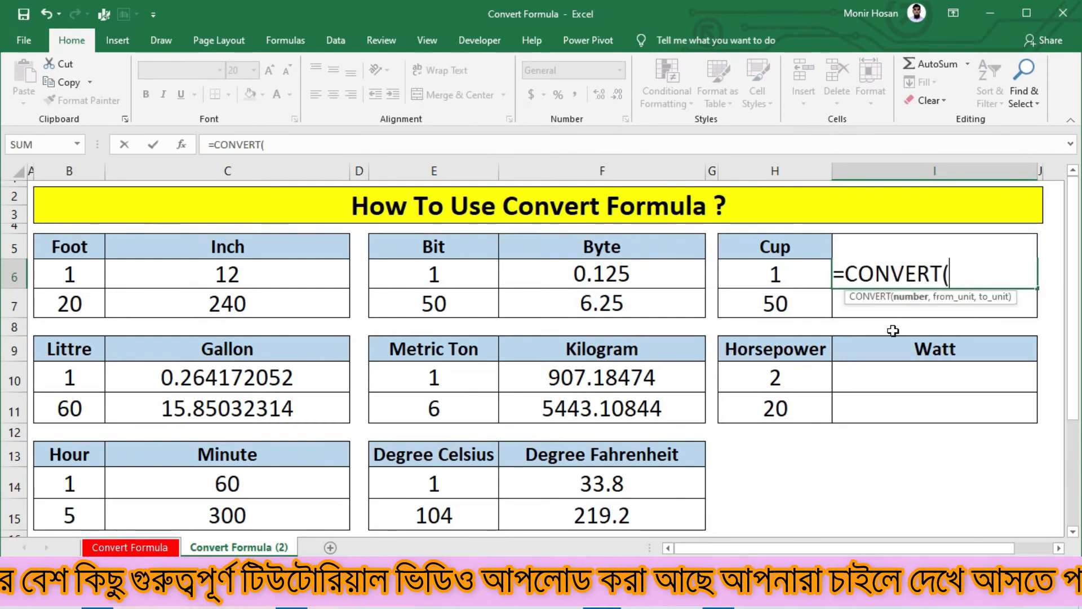
click(776, 282)
Step: Complete the I6 formula as =CONVERT(H6,"cup","tsp") and fill it down to I7
text(,")
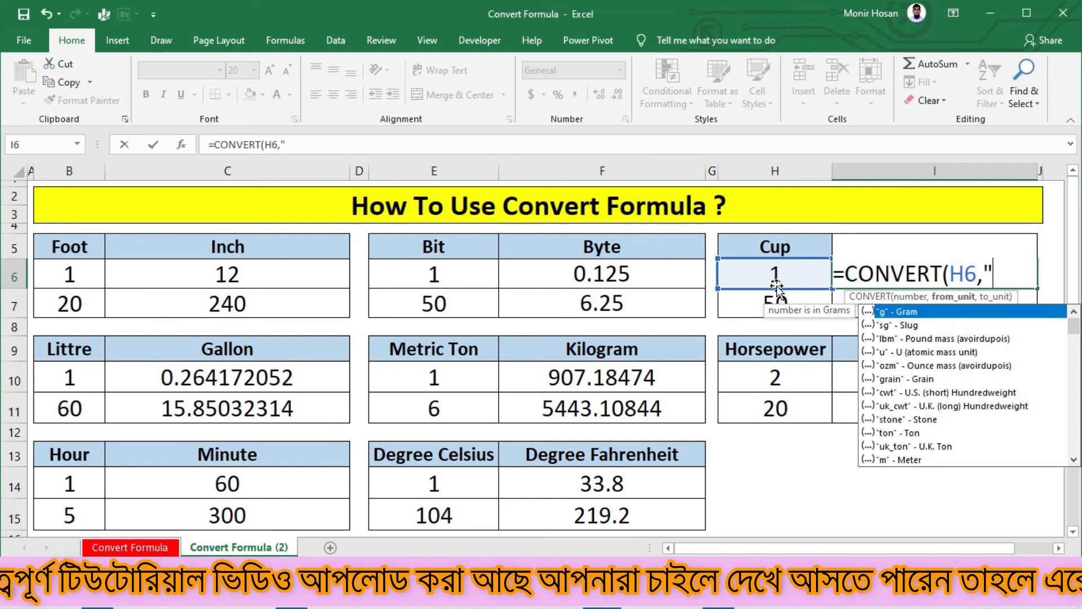
text(cup)
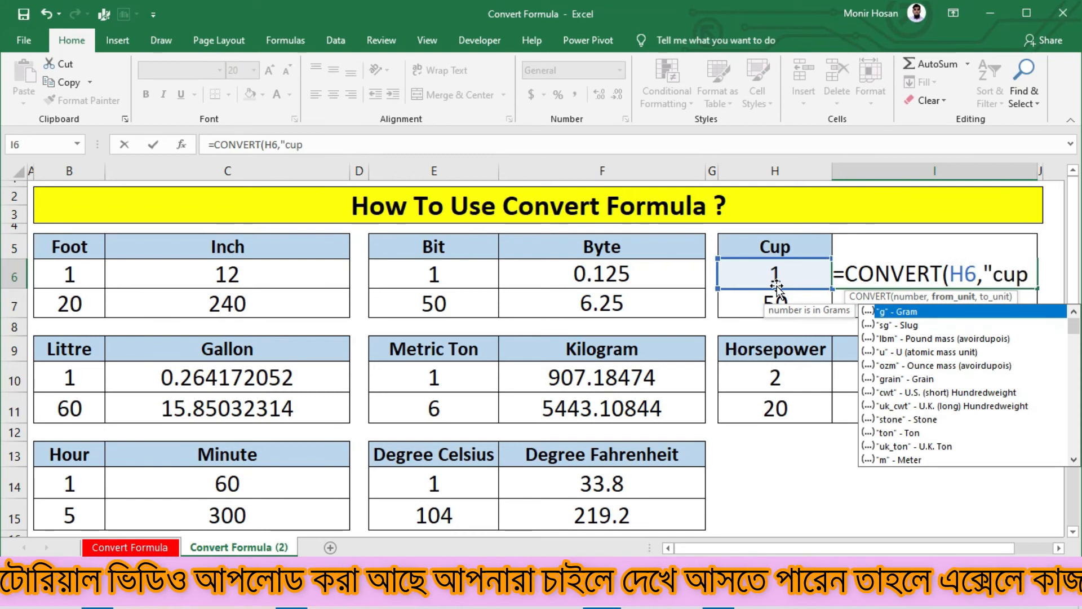
text(","ts)
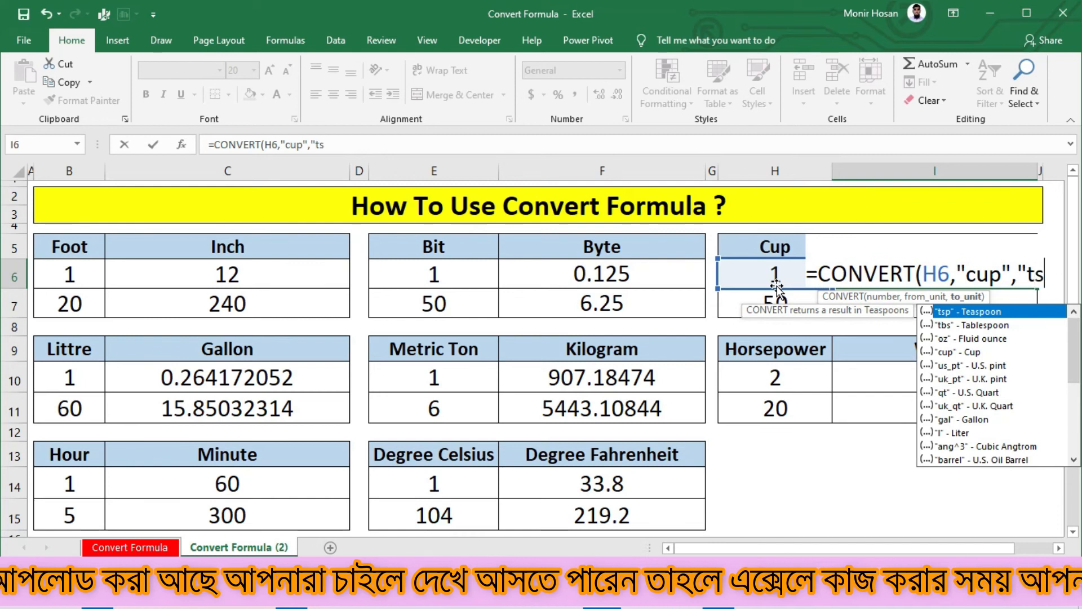
text(p)
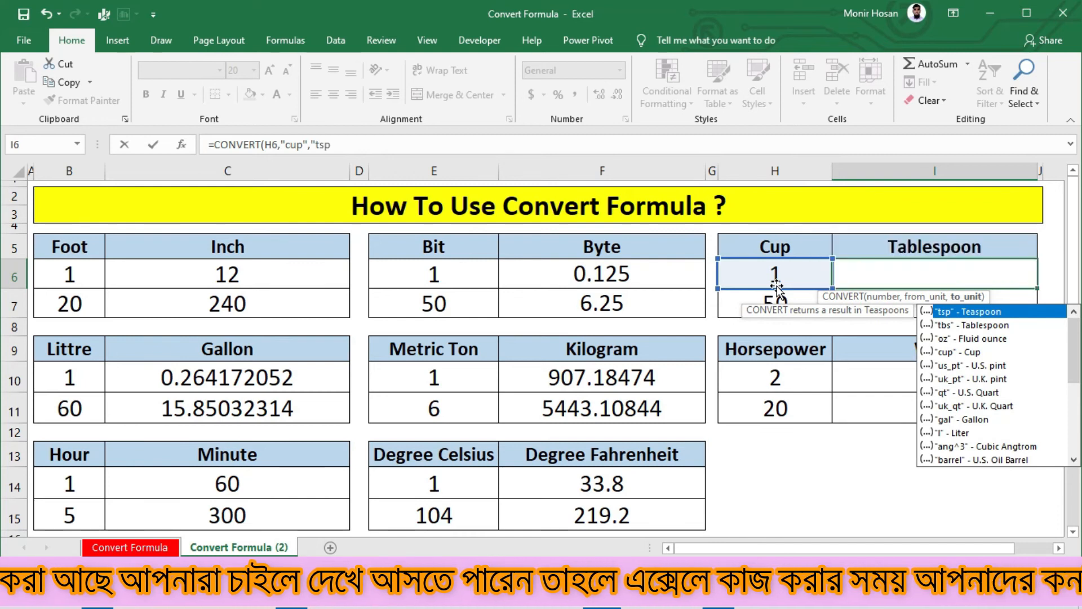
text())
key(Return)
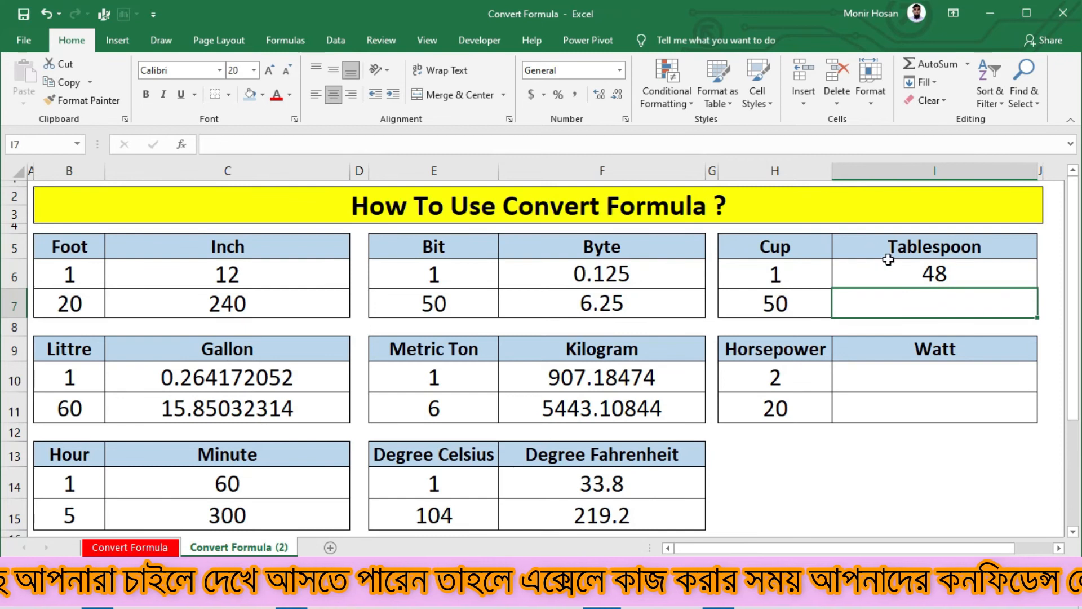
click(959, 268)
drag(1039, 290, 1039, 314)
Step: Start a CONVERT formula in cell I10 under Watt, with H10 as the number argument
click(982, 371)
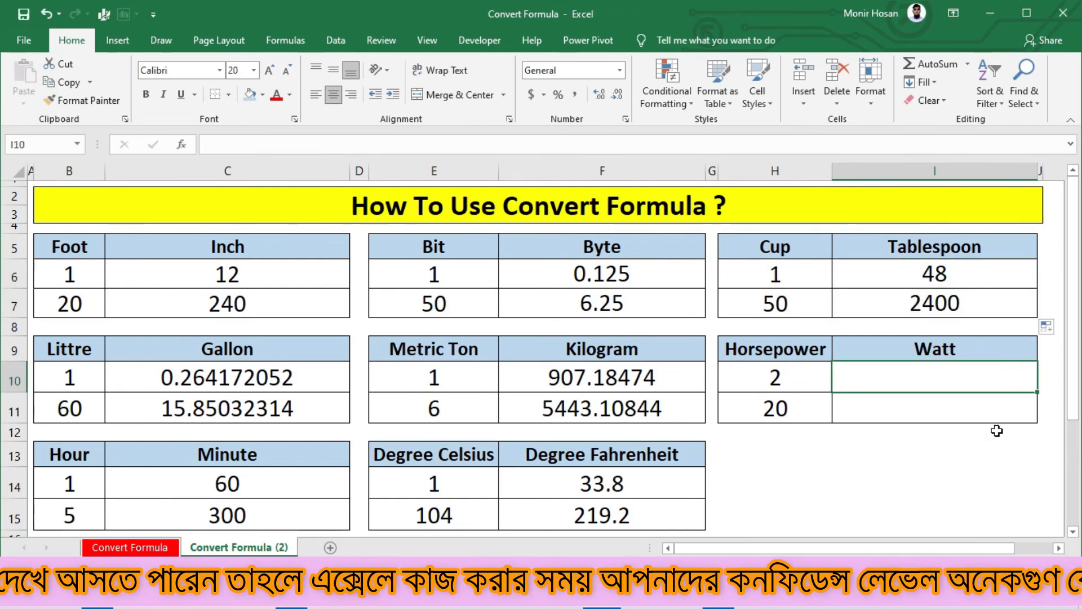
text(=conv)
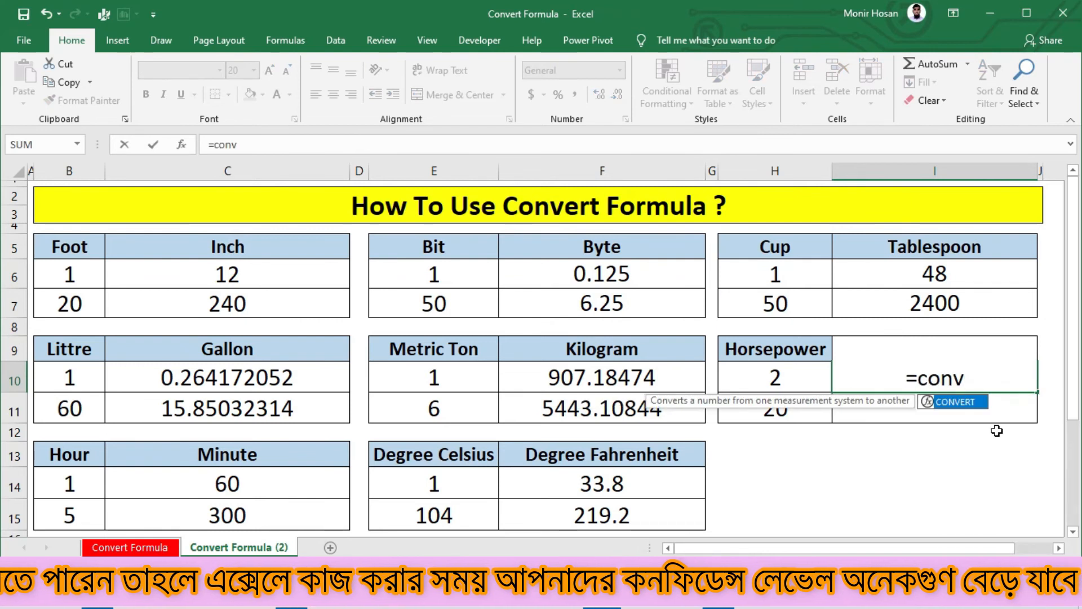
key(Tab)
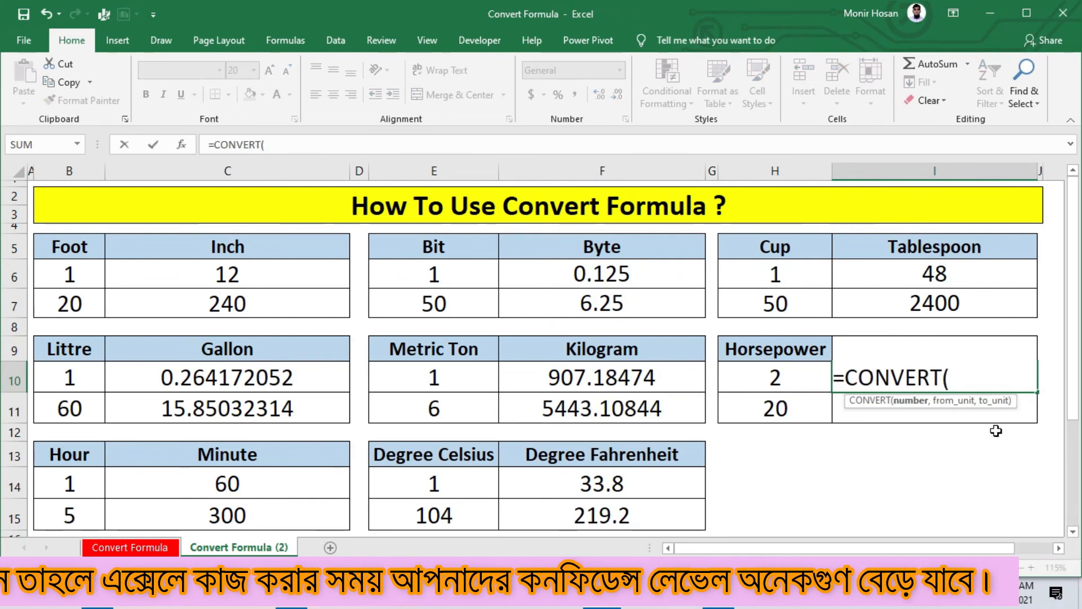
click(819, 381)
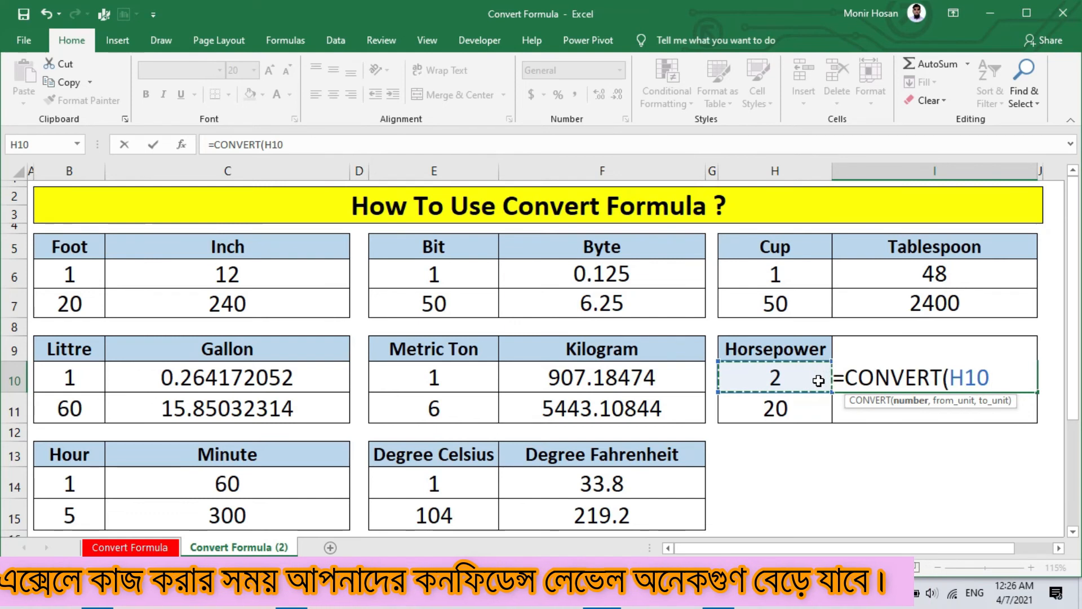
Step: Complete the I10 formula as =CONVERT(H10,"HP","W") and fill it down to I11
text(,"HP)
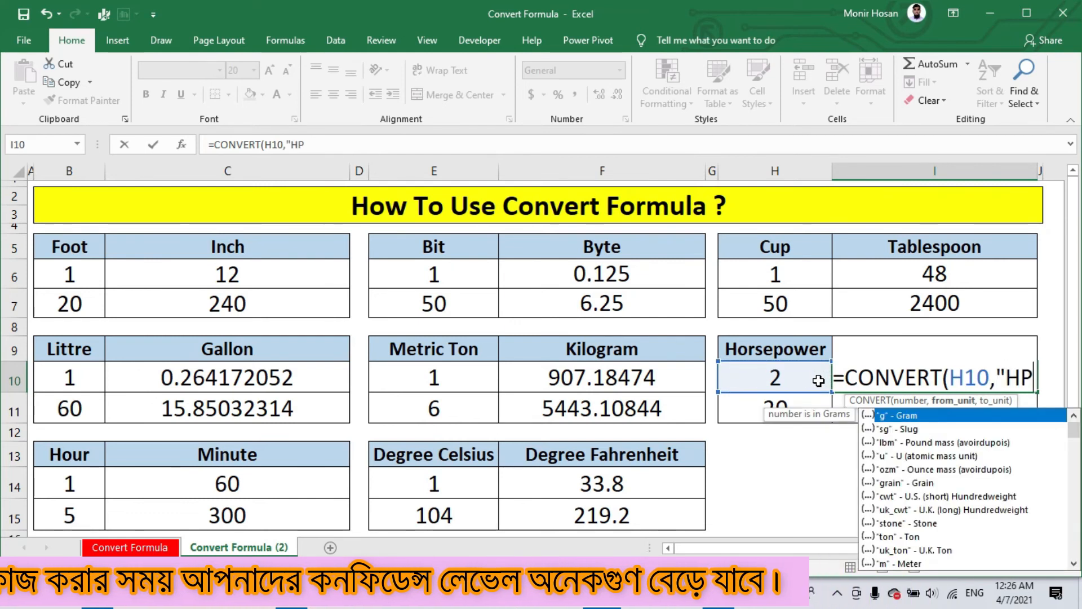
text(")
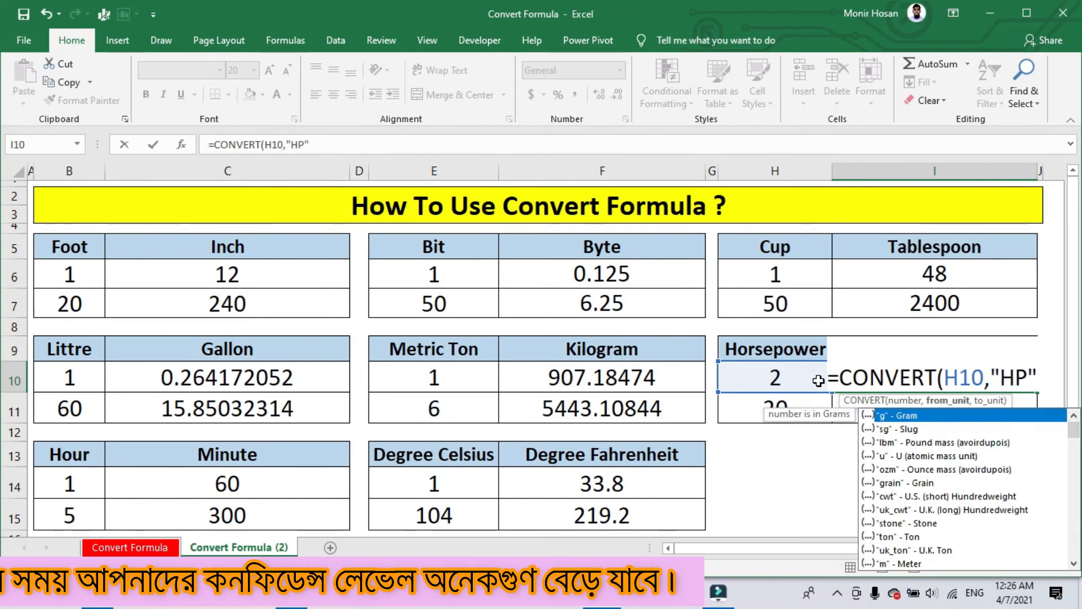
text(,")
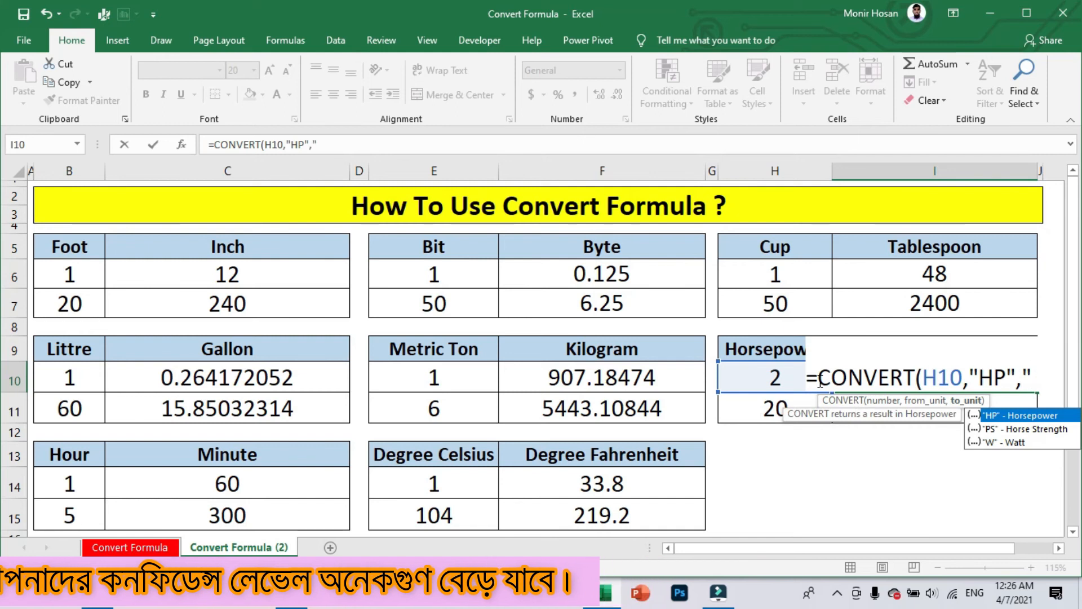
text(W"))
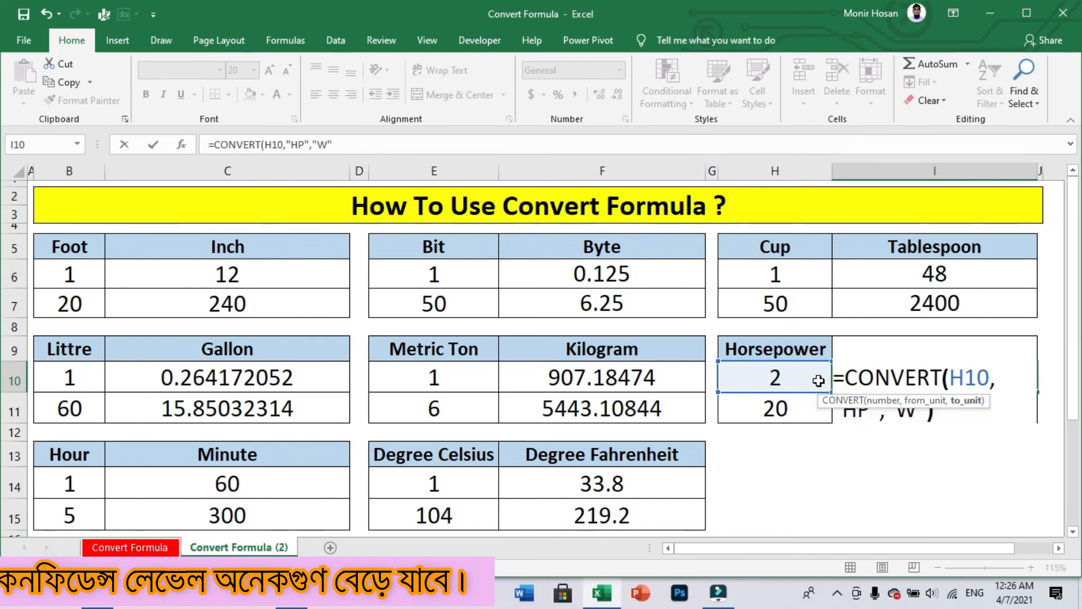
key(Return)
click(1023, 377)
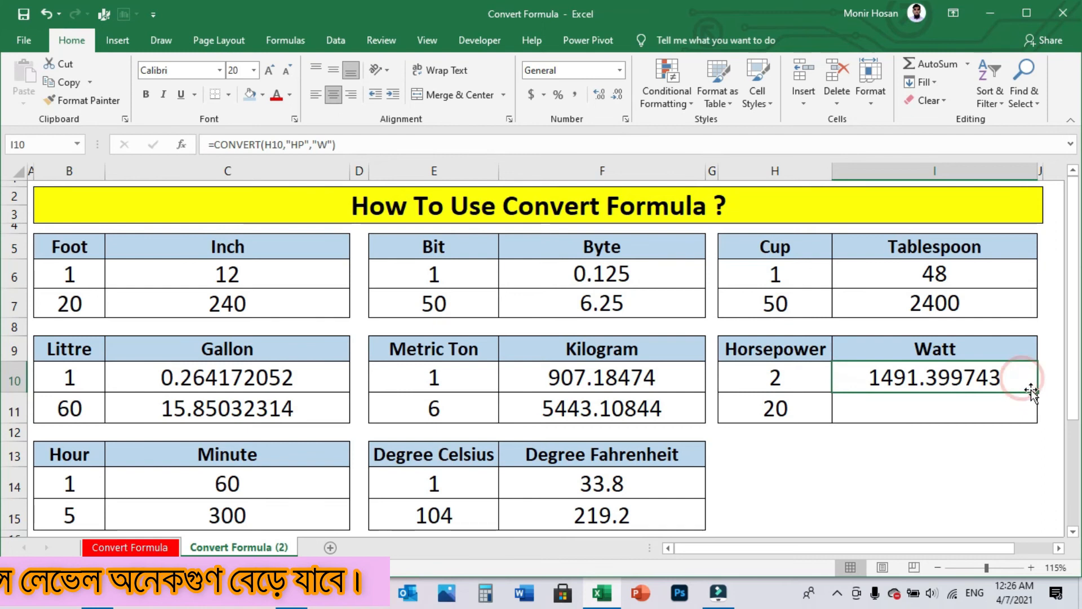
drag(1036, 390, 1036, 422)
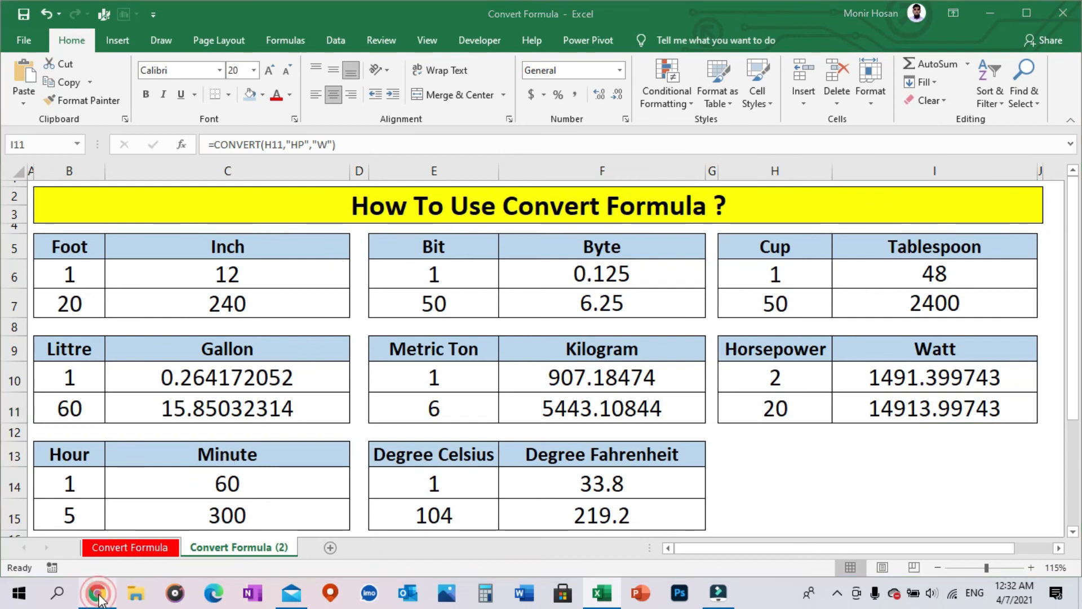
Step: Switch to Chrome and open the Microsoft support page for the CONVERT function at support.microsoft.com
click(98, 595)
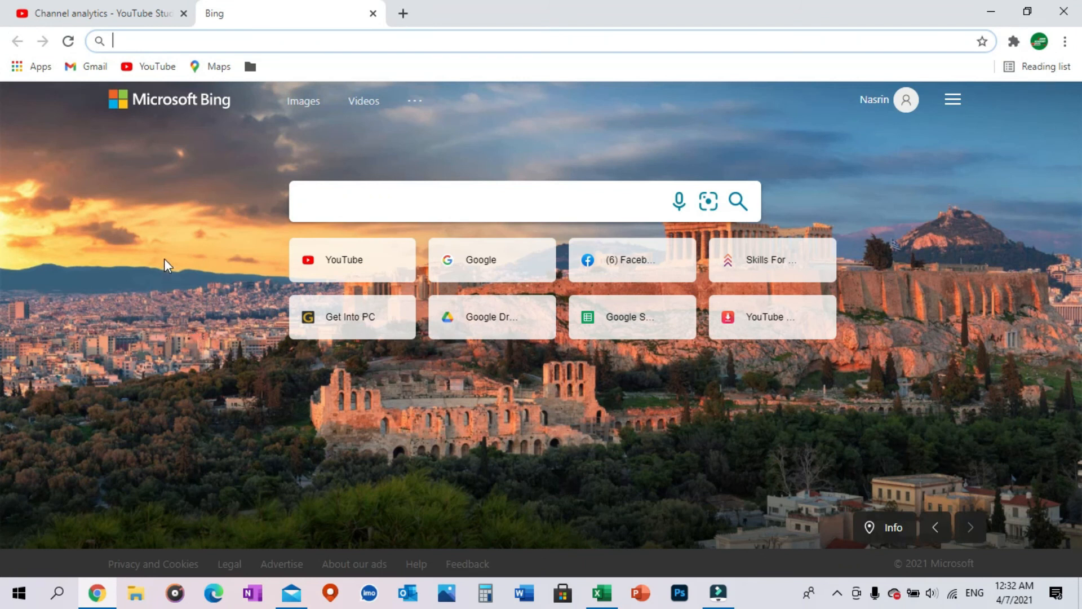
text(https://support.microsoft.com/en-us/office/convert-function-d785bef1-808e-4aac-bdcd-666c810f9af2?ui=en-us&rs=en-us&ad=us)
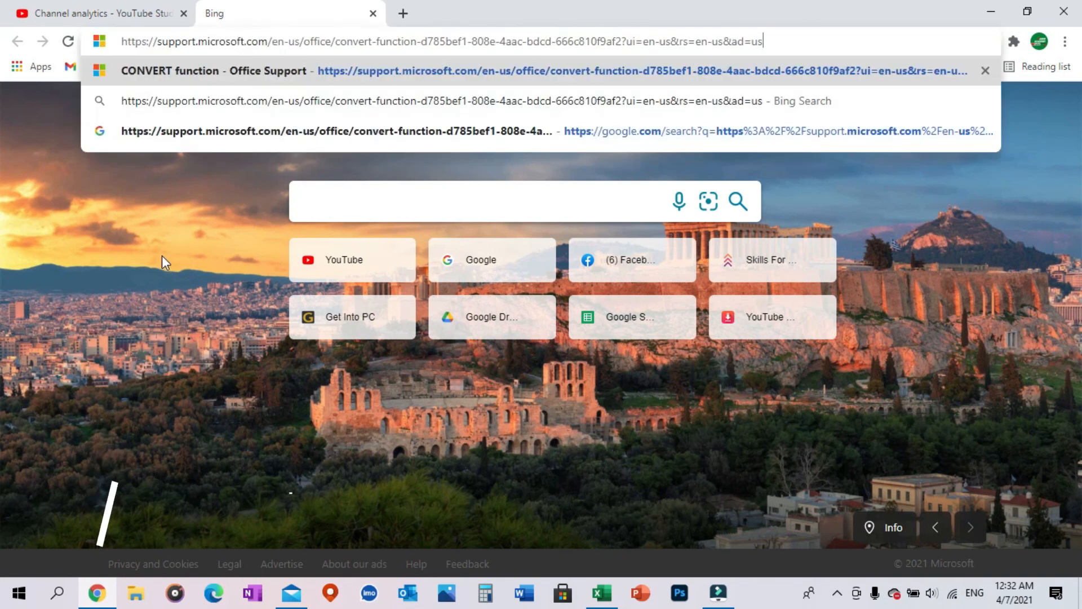
key(Return)
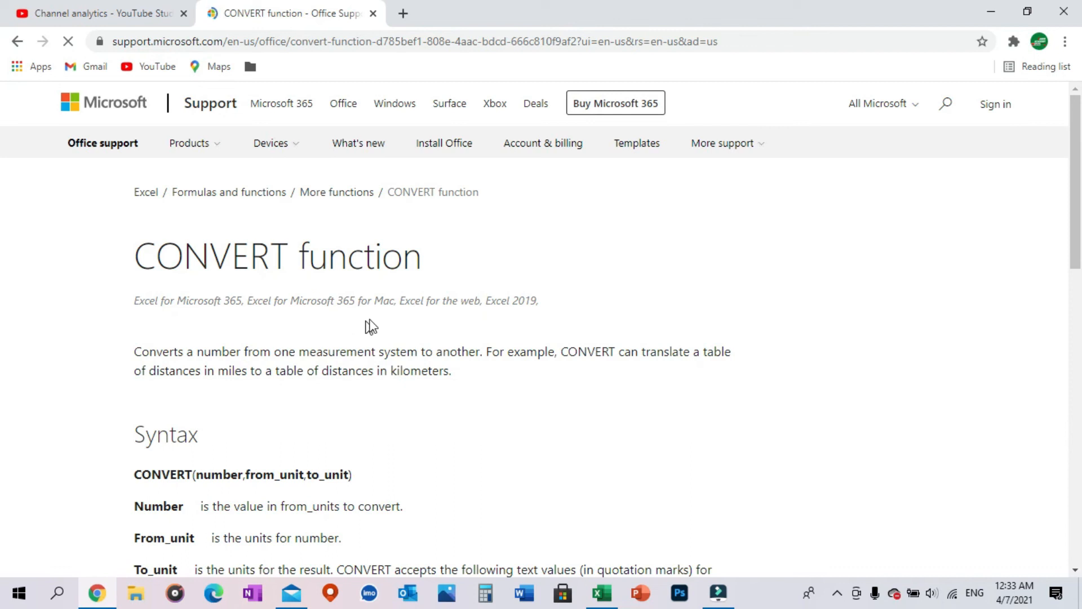
Step: Expand the Measurement systems section of the CONVERT page and examine the Weight and Mass unit codes
scroll(357, 310, down, 4)
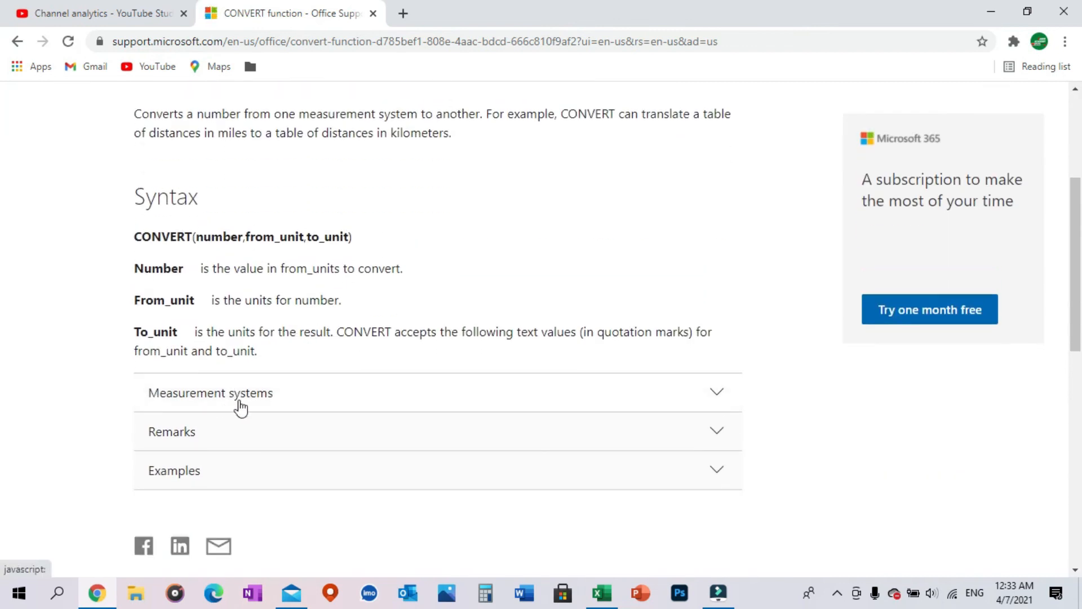
click(719, 395)
scroll(543, 362, down, 1)
scroll(439, 349, down, 1)
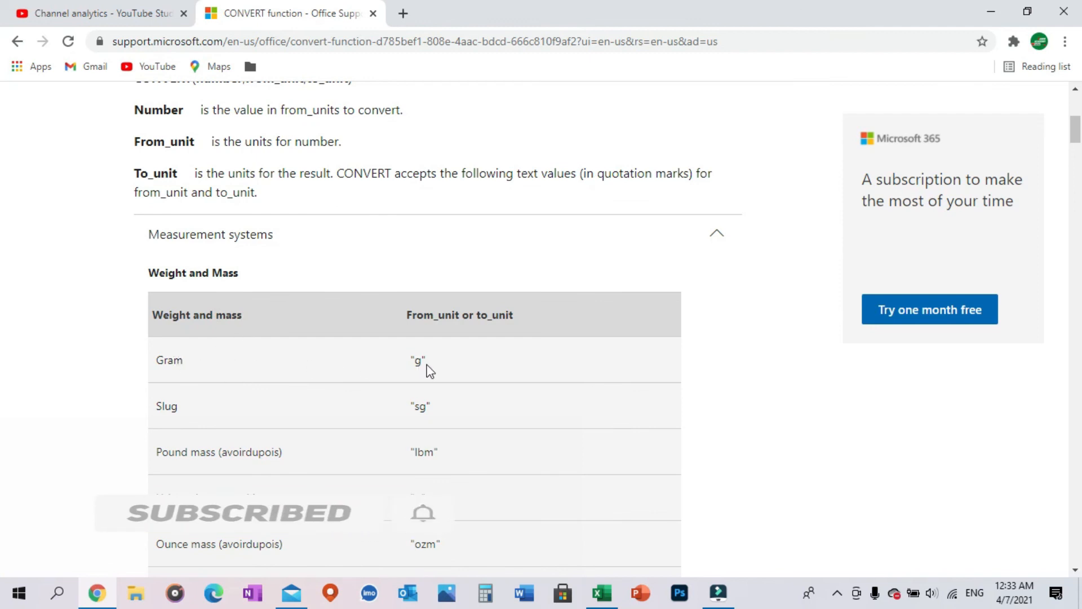
scroll(339, 369, down, 1)
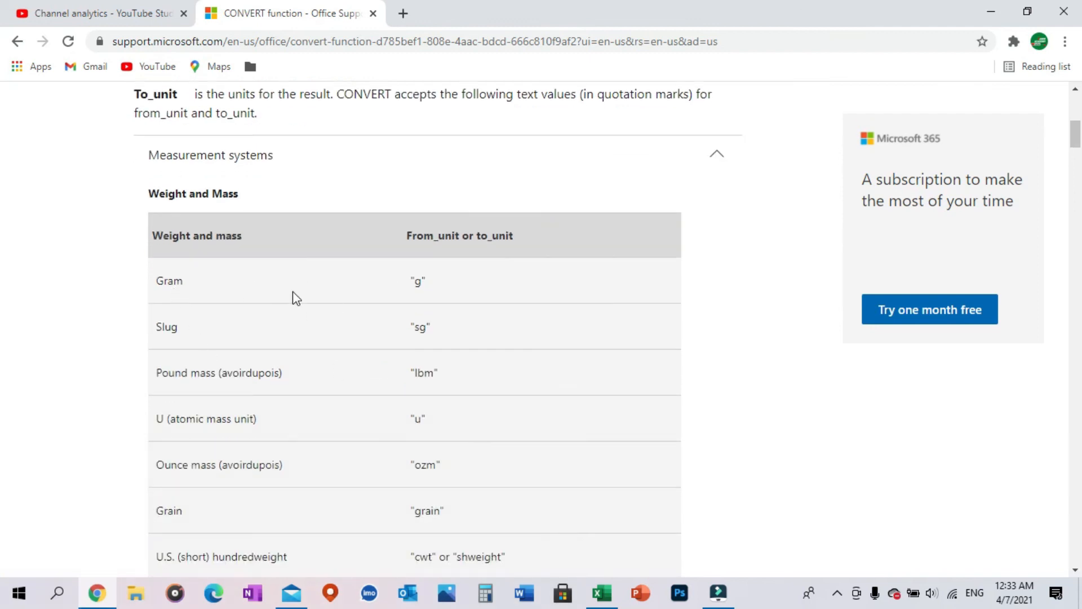
click(425, 351)
scroll(324, 381, down, 8)
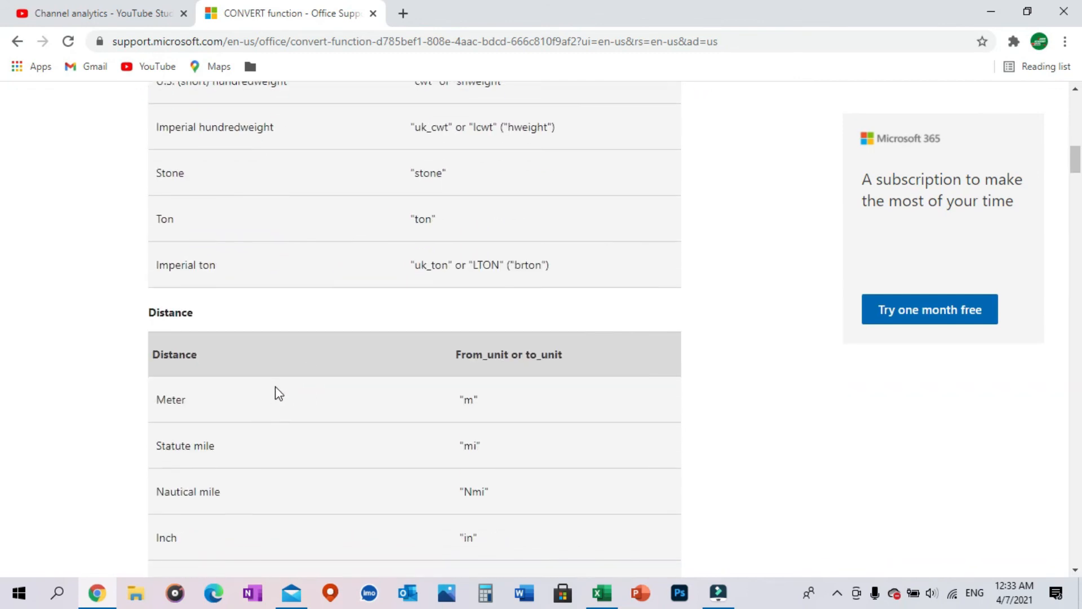
Step: Examine the unit codes in the Distance, Time, Pressure, Force, Energy, Power, Magnetism and Temperature tables
scroll(346, 420, down, 3)
click(173, 243)
double_click(468, 244)
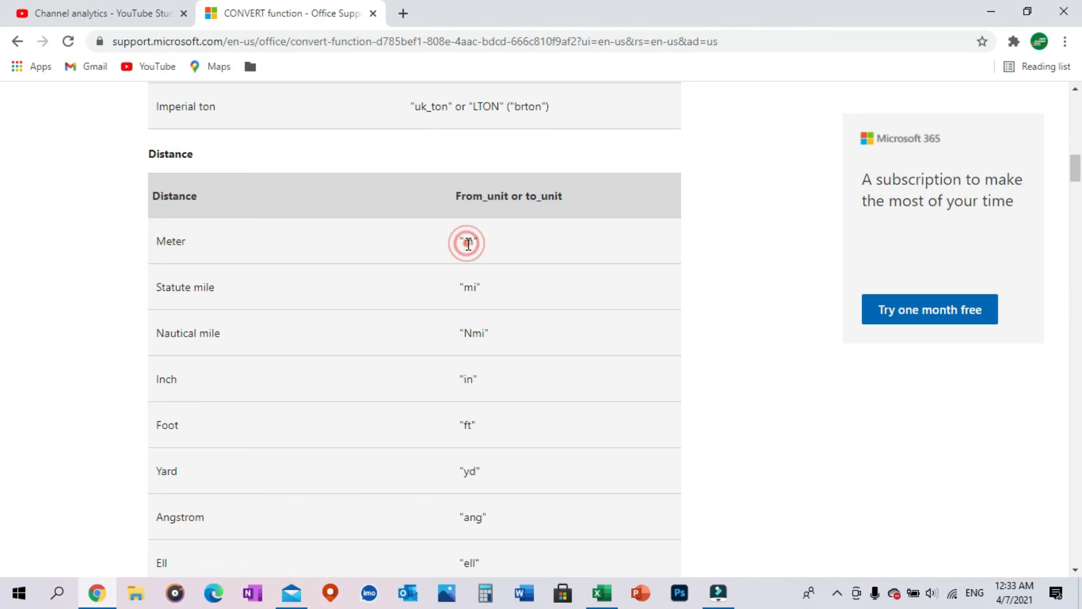
scroll(213, 340, down, 3)
click(182, 314)
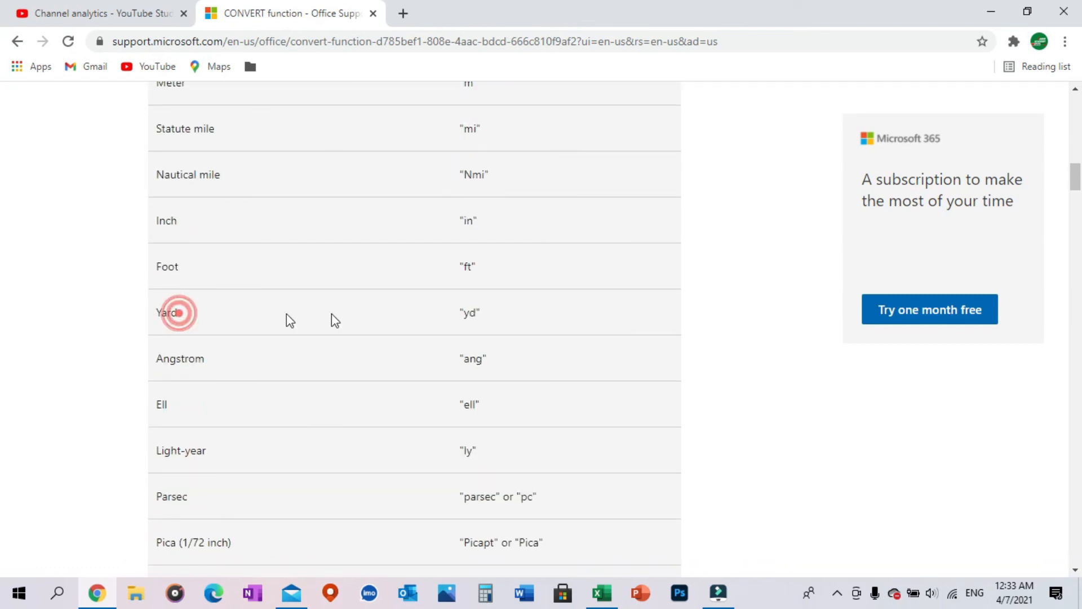
scroll(405, 369, down, 8)
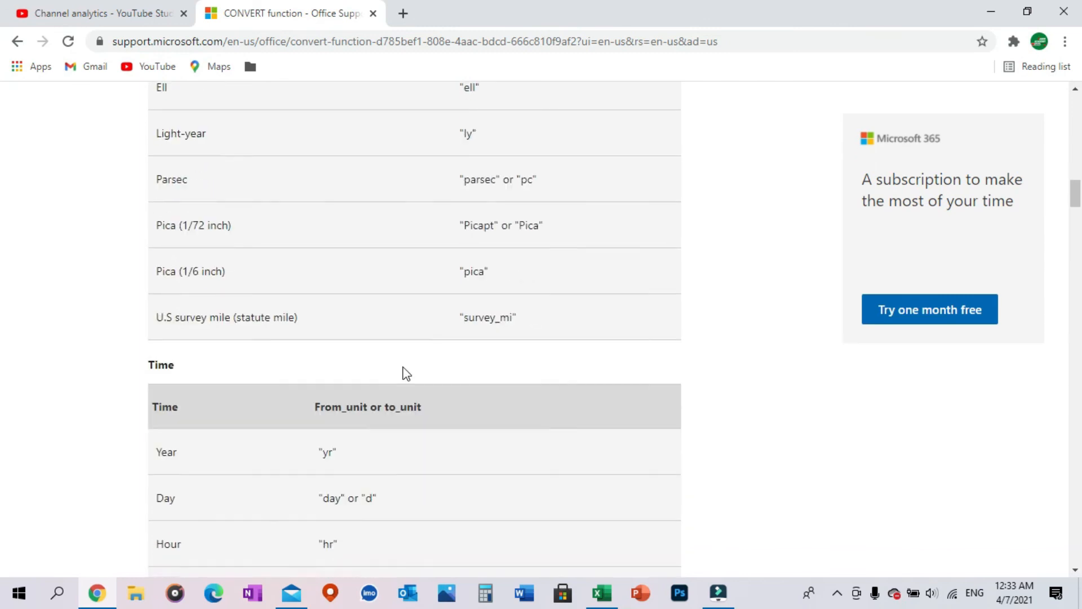
scroll(402, 364, down, 10)
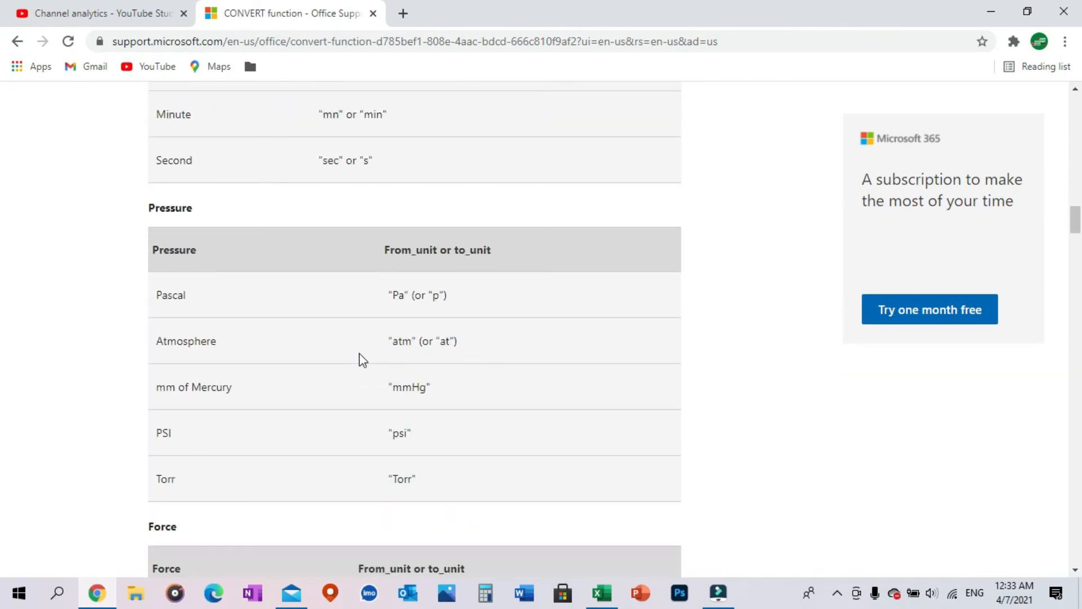
scroll(360, 355, down, 10)
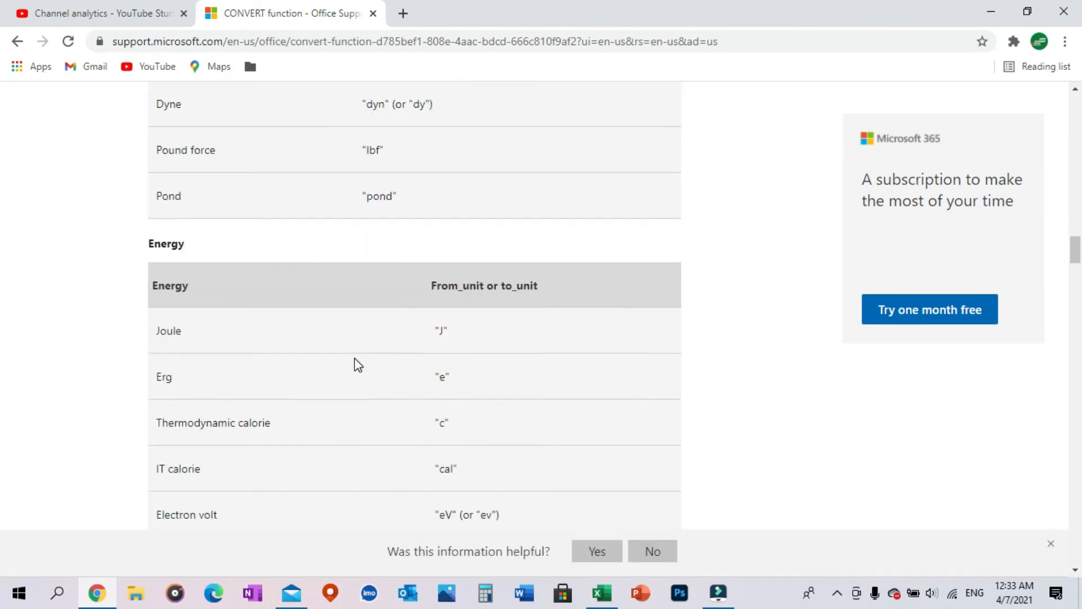
scroll(354, 360, down, 10)
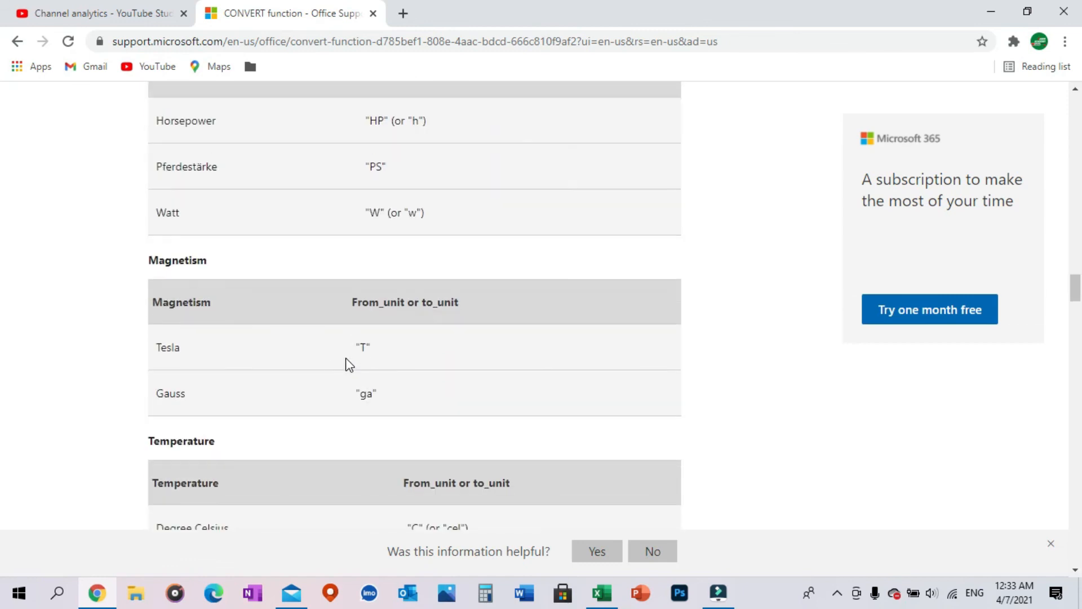
scroll(333, 371, down, 5)
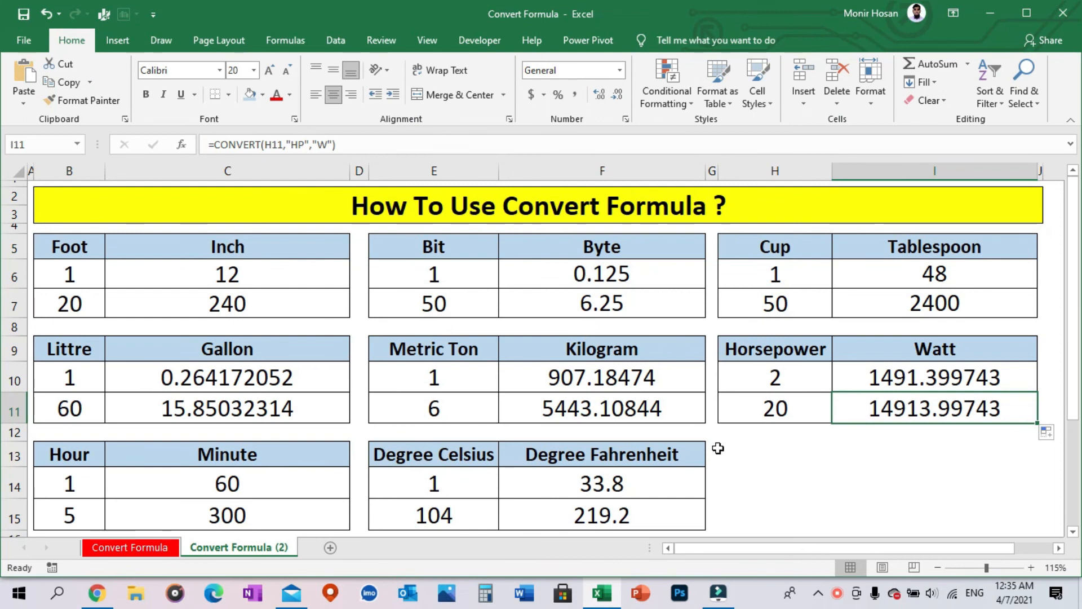
click(781, 209)
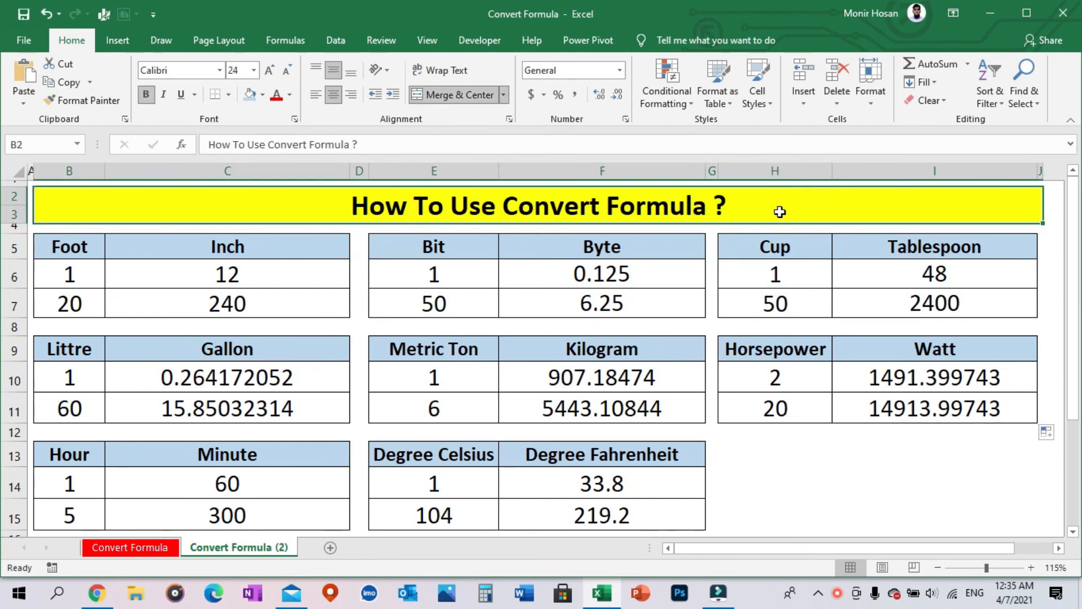